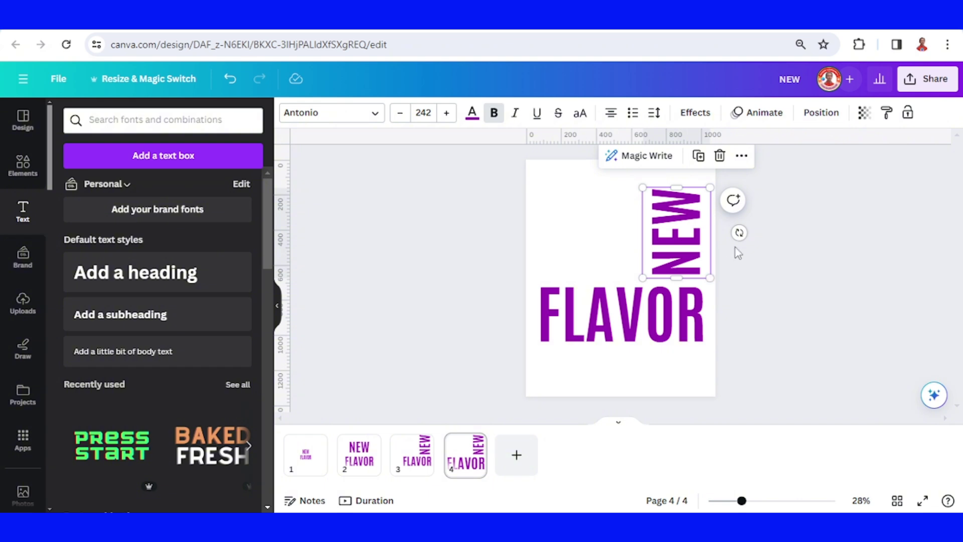
Rotate NEW on page 4 to 0° and move it directly above FLAVOR, with both words aligned along their left edges.
left_click_drag(739, 233, 676, 287)
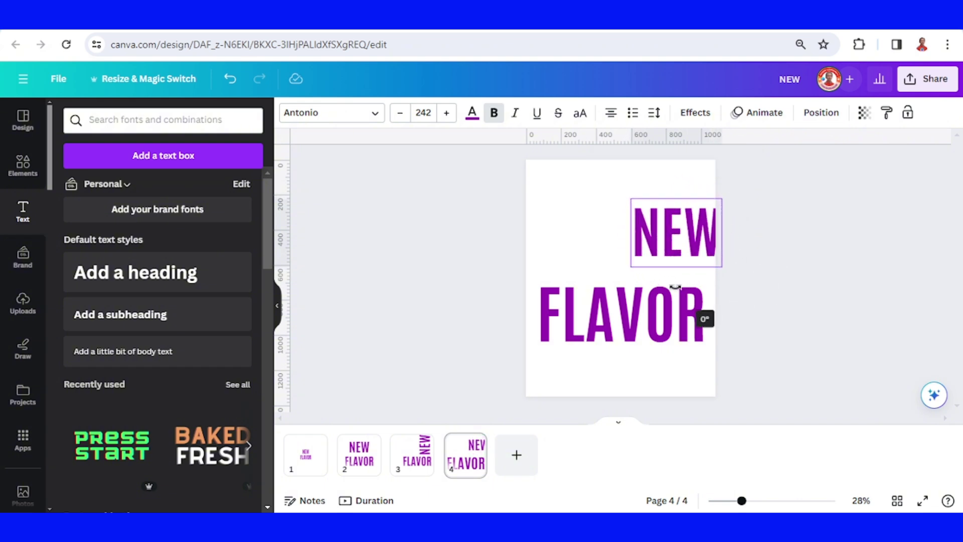
left_click_drag(685, 236, 589, 248)
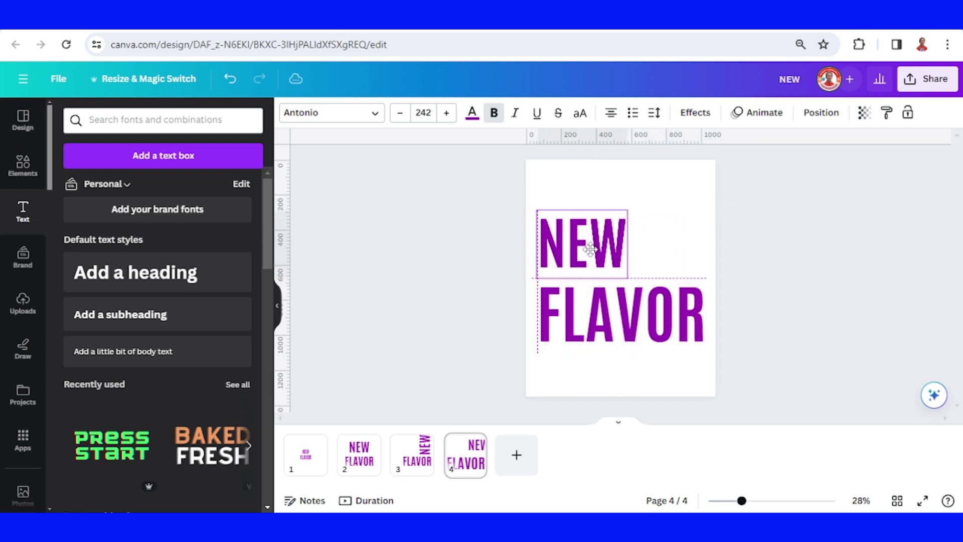
Duplicate page 4 and, on the copy, shrink FLAVOR to the width of NEW at size 144, then stack NEW directly above it.
right_click(477, 456)
left_click(519, 295)
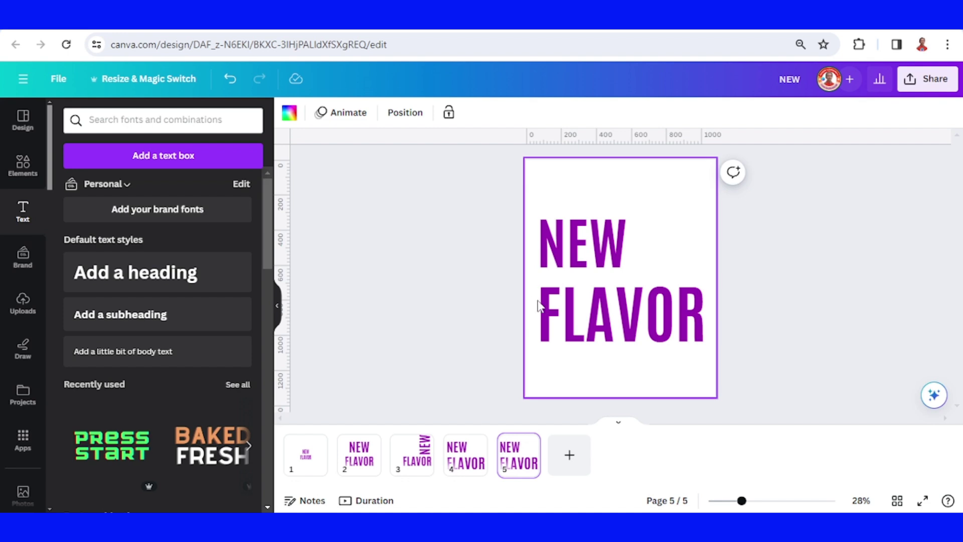
left_click(538, 306)
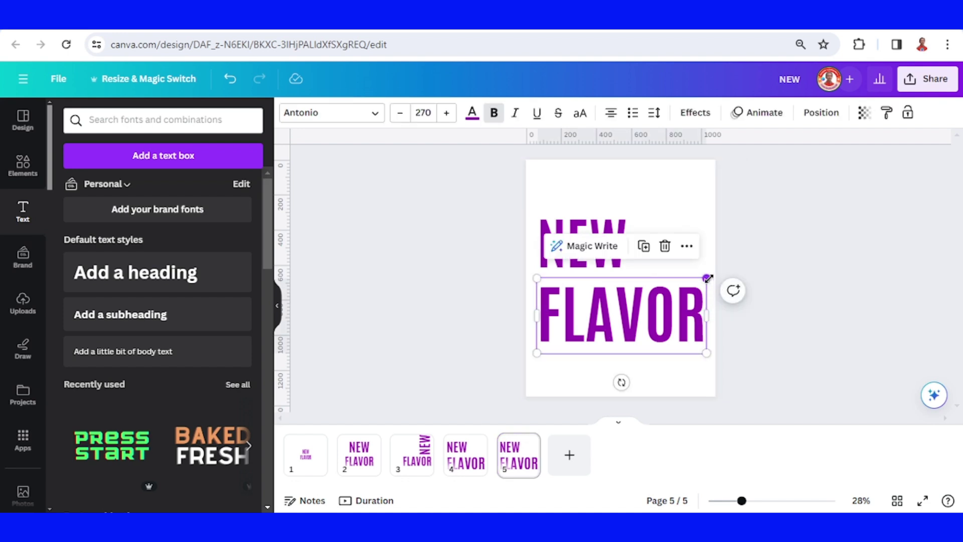
left_click_drag(708, 277, 629, 309)
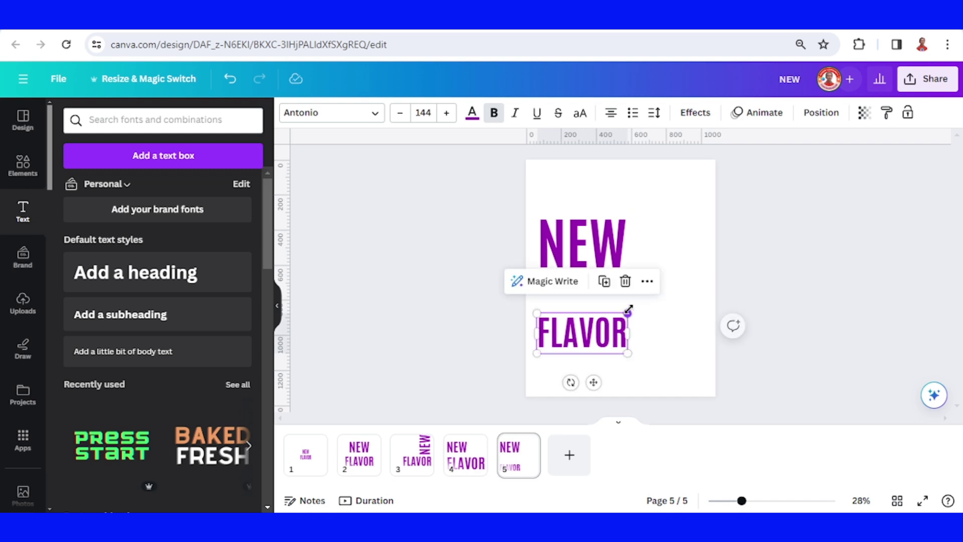
left_click(594, 241)
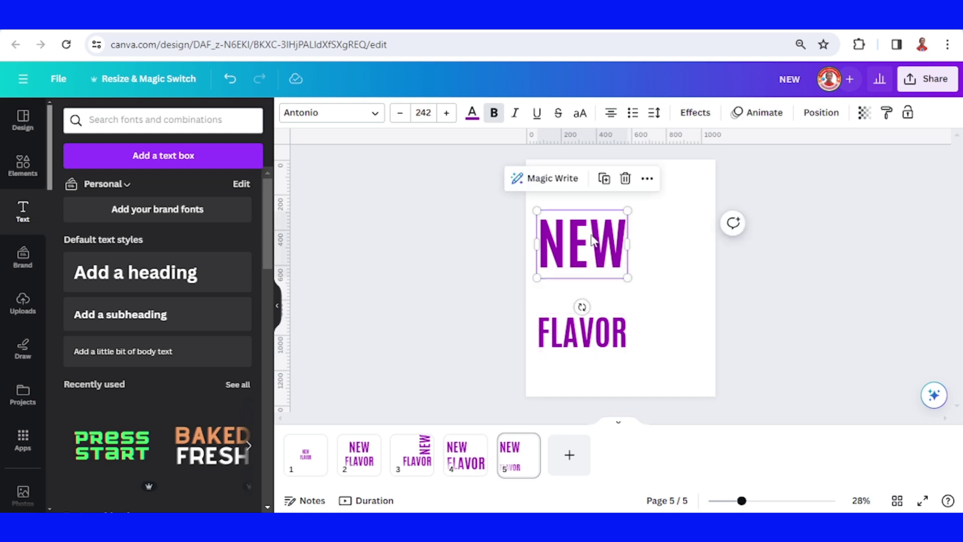
left_click_drag(592, 240, 593, 278)
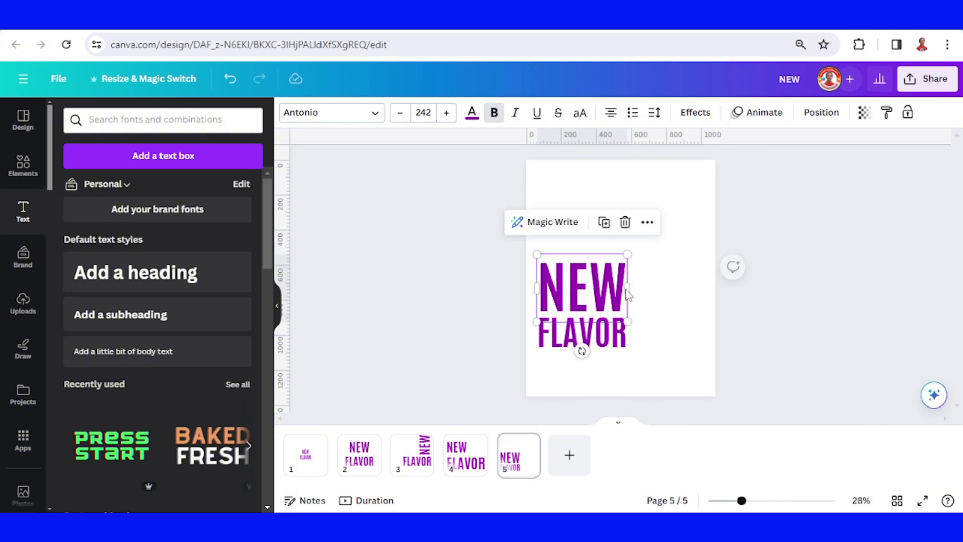
Duplicate page 5, then enlarge NEW and FLAVOR together and move them against the right side of the new page.
right_click(519, 463)
left_click(592, 304)
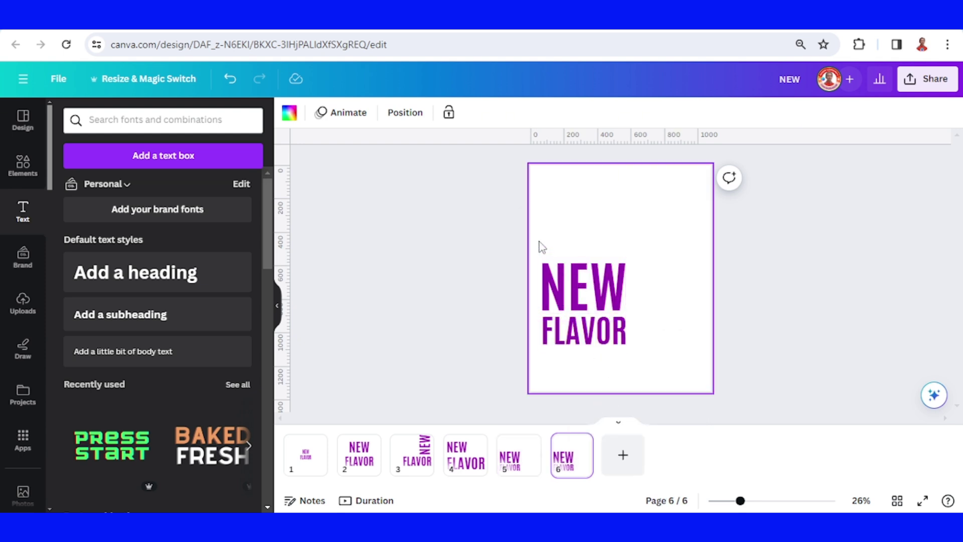
left_click_drag(535, 242, 628, 366)
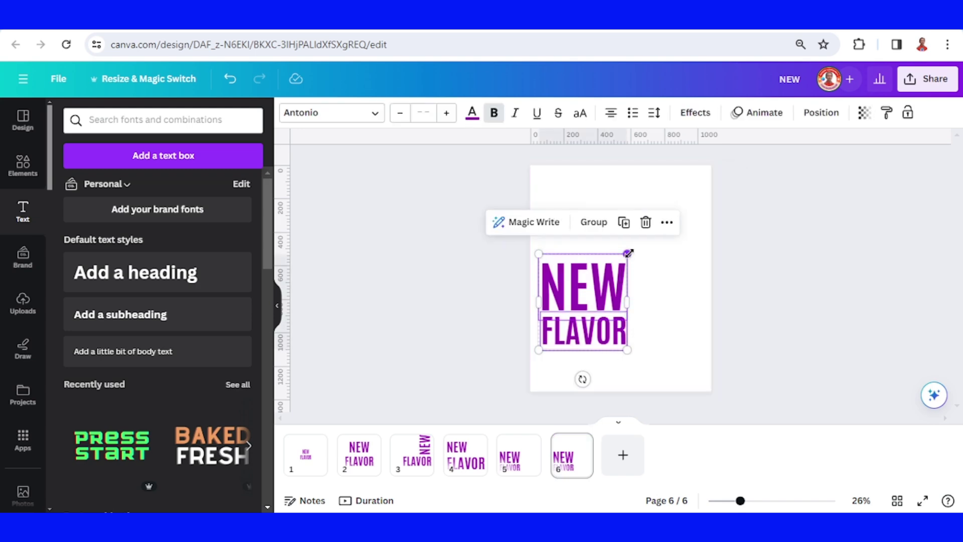
left_click_drag(629, 253, 648, 234)
left_click_drag(616, 281, 670, 274)
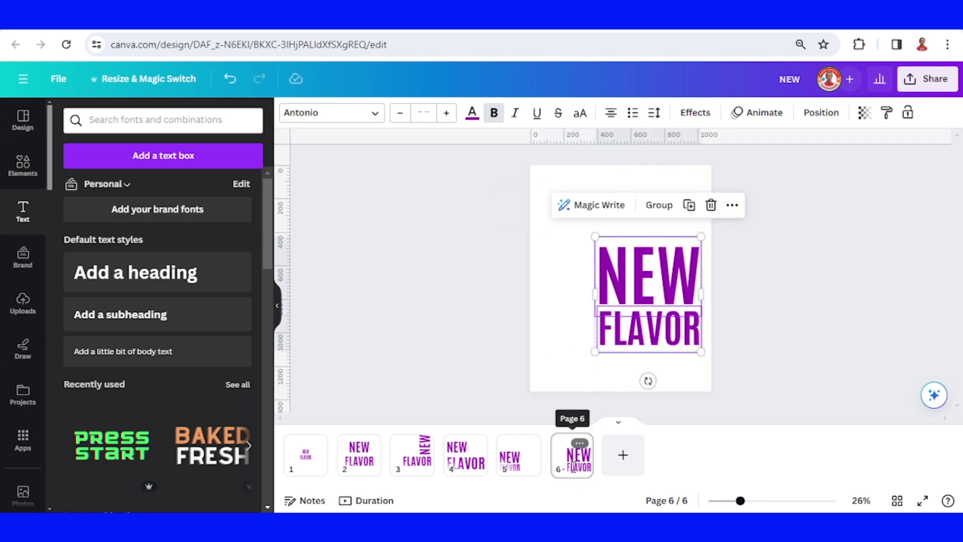
Duplicate page 6, then shrink NEW and FLAVOR together and place them in the upper-left corner of the new page.
right_click(579, 468)
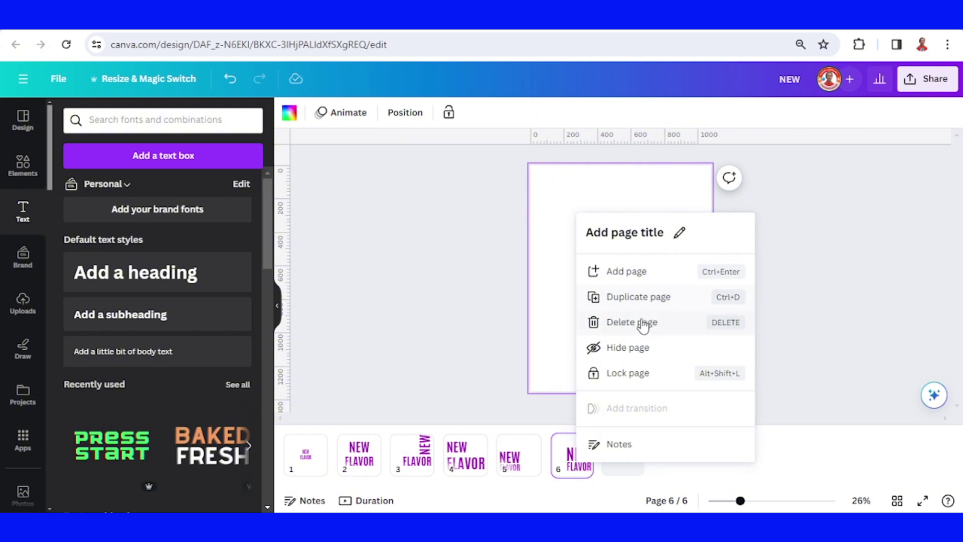
left_click(640, 298)
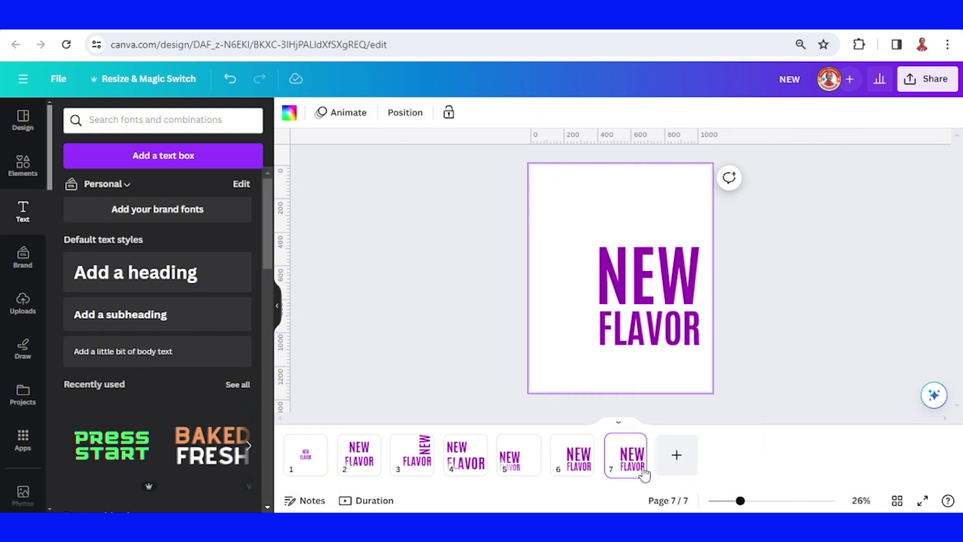
left_click_drag(729, 357, 575, 236)
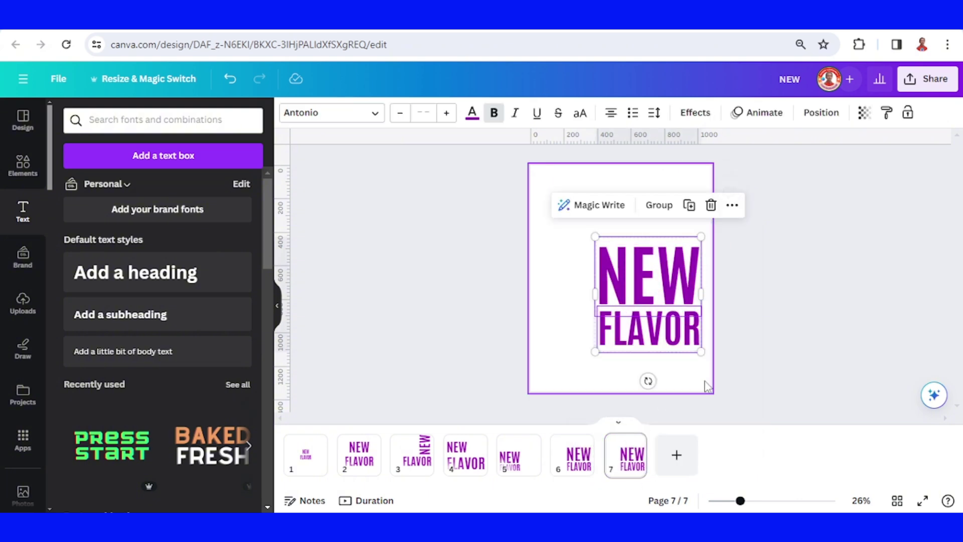
left_click_drag(701, 352, 587, 217)
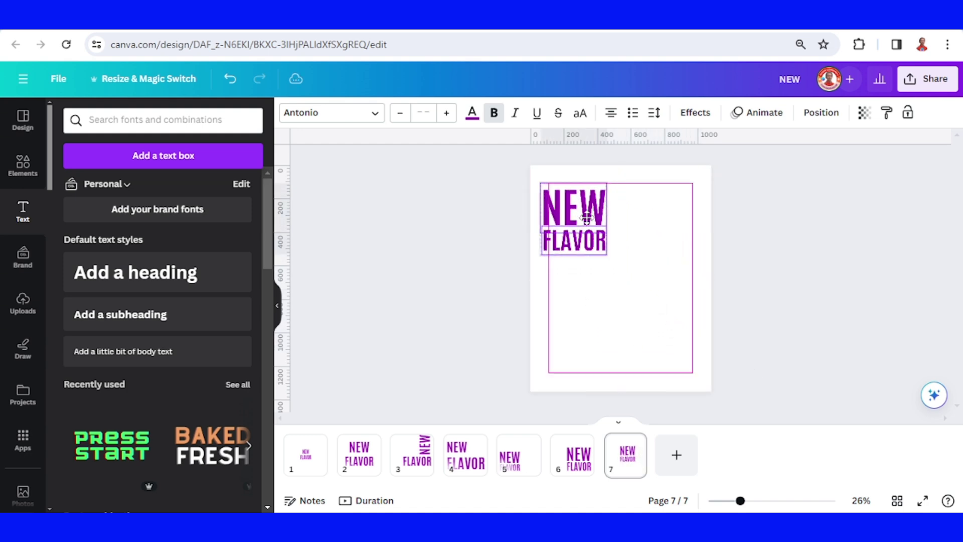
Duplicate page 7 and move NEW and FLAVOR together down to the lower-left area of the new page.
right_click(627, 470)
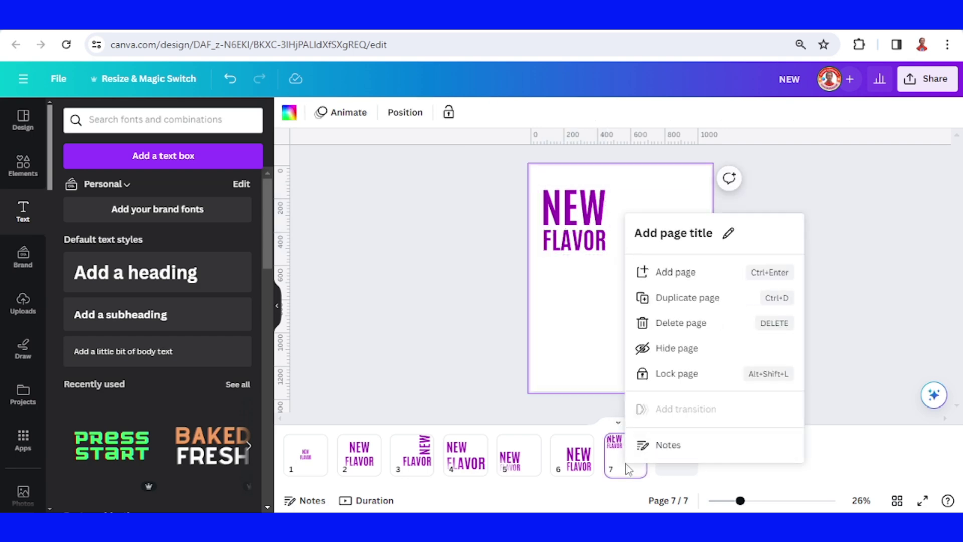
left_click(704, 308)
left_click_drag(631, 173, 497, 303)
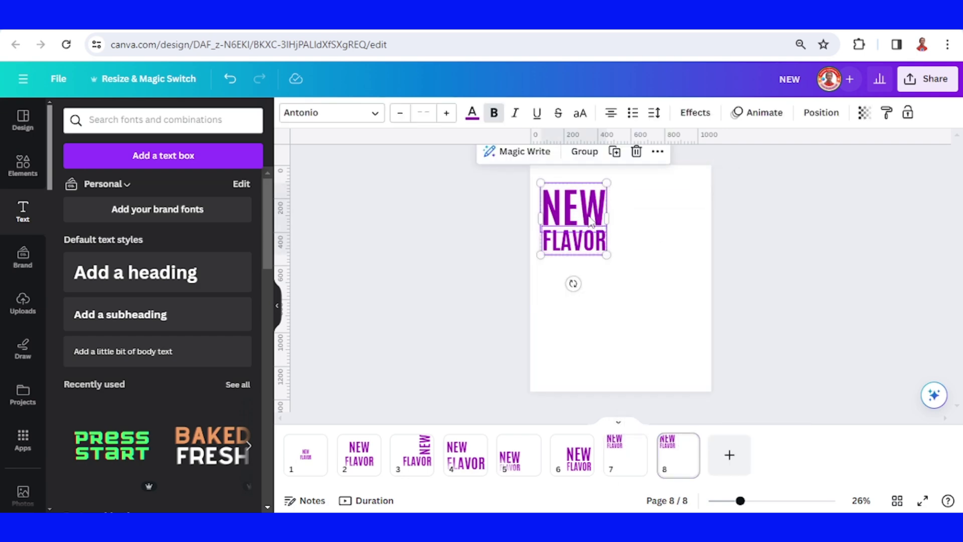
left_click_drag(592, 221, 589, 317)
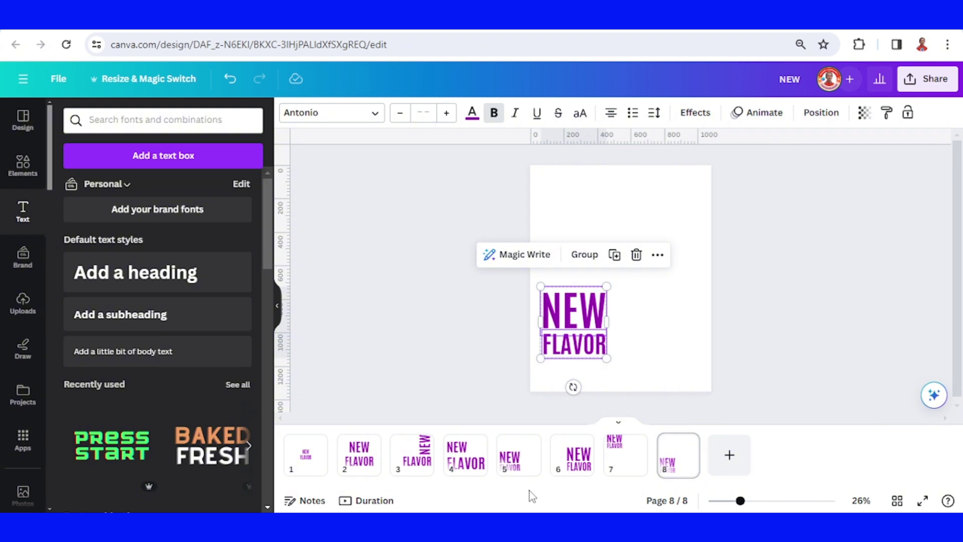
Add the uploaded purple grape gluk can image to page 2 and place it centred below FLAVOR.
left_click(307, 457)
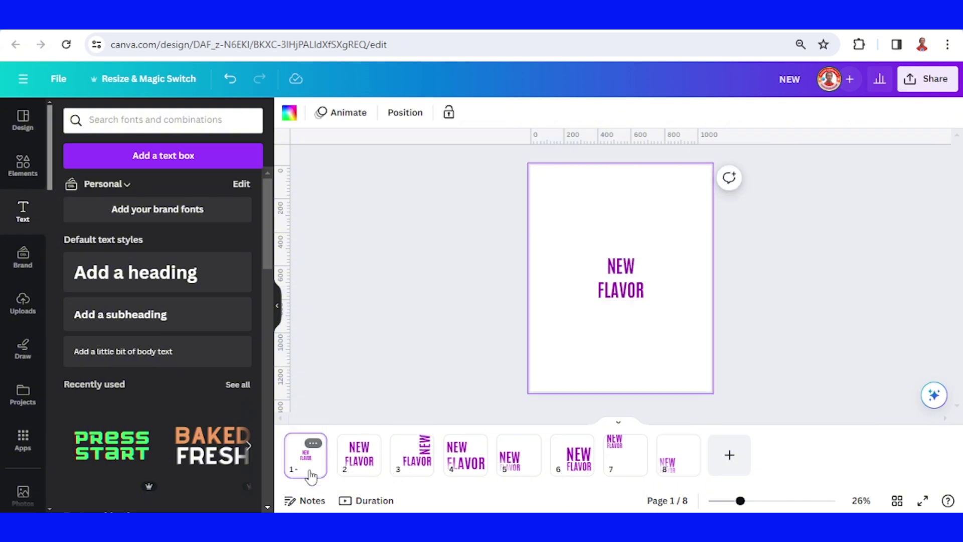
left_click(358, 466)
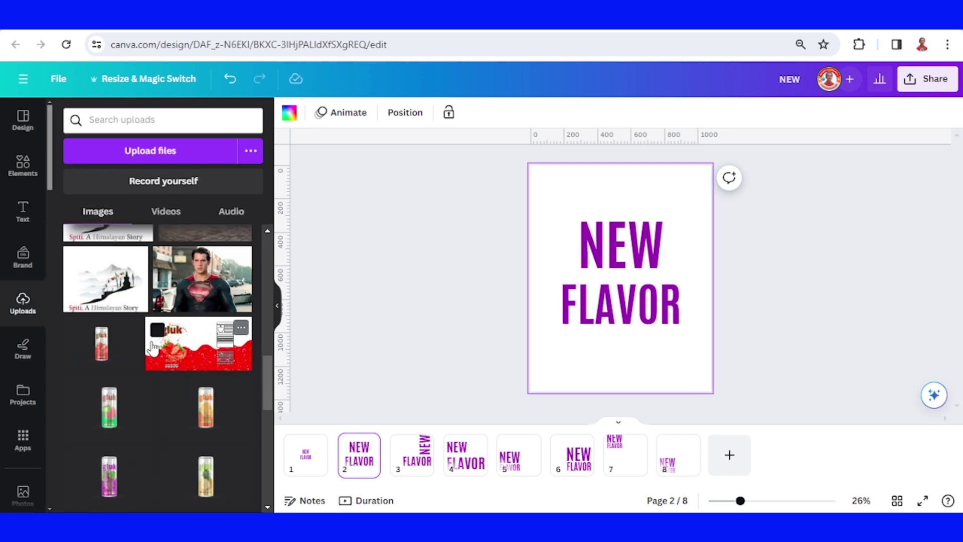
scroll(153, 347, "down", 2)
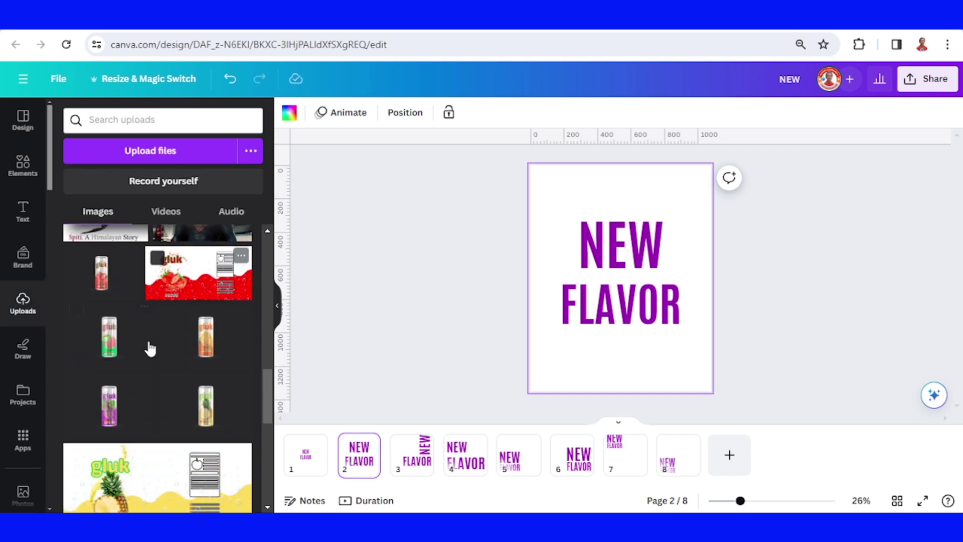
left_click(109, 414)
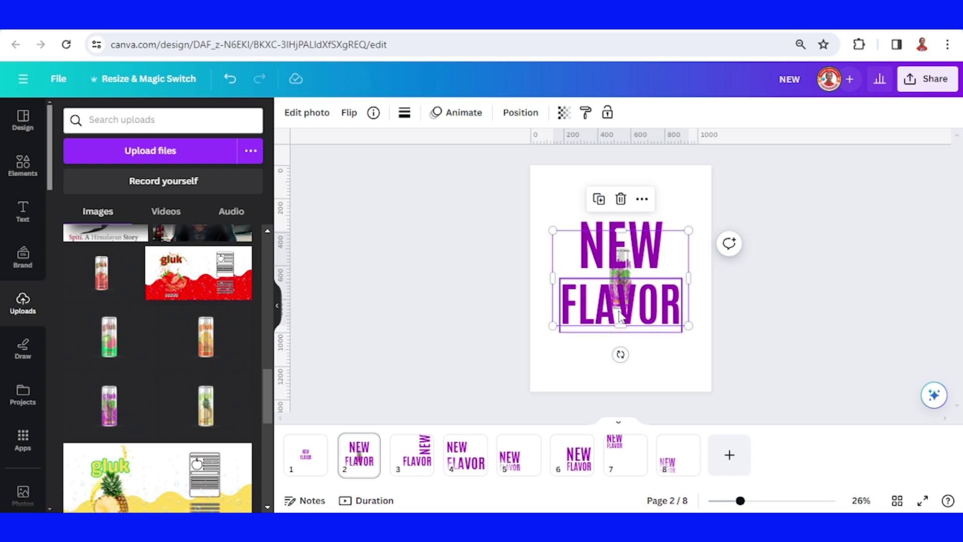
left_click_drag(621, 316, 622, 350)
Copy the can image from page 2 to page 3, shrink it slightly and place it just left of FLAVOR.
right_click(623, 373)
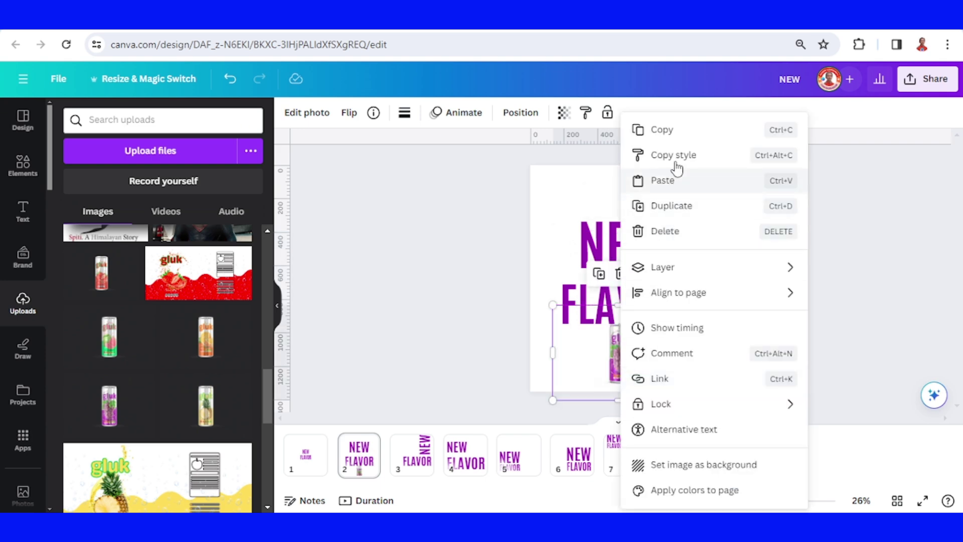
left_click(671, 134)
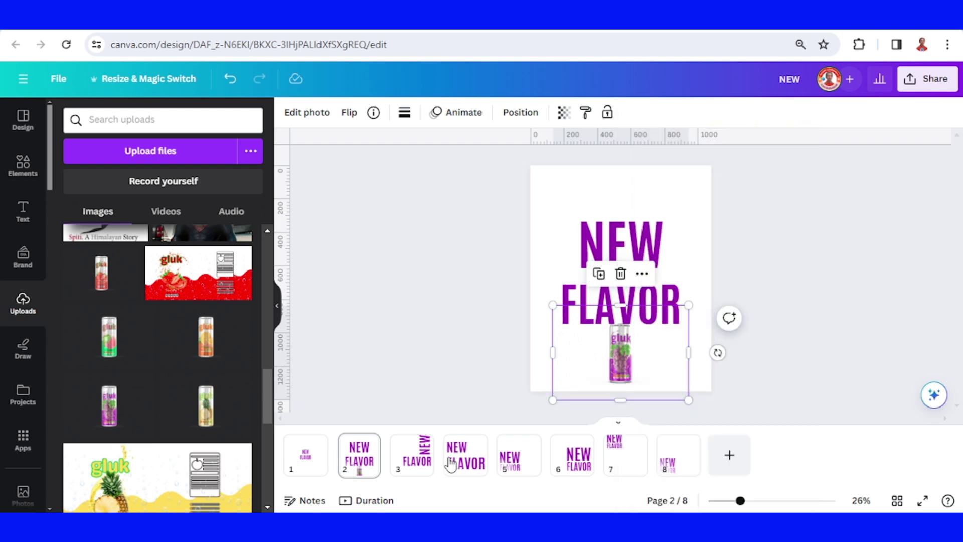
left_click(424, 466)
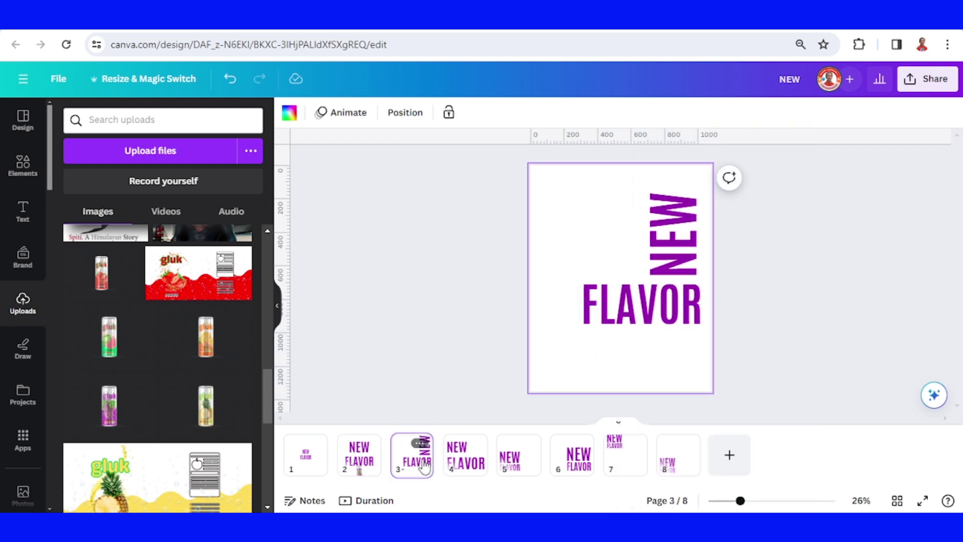
right_click(622, 349)
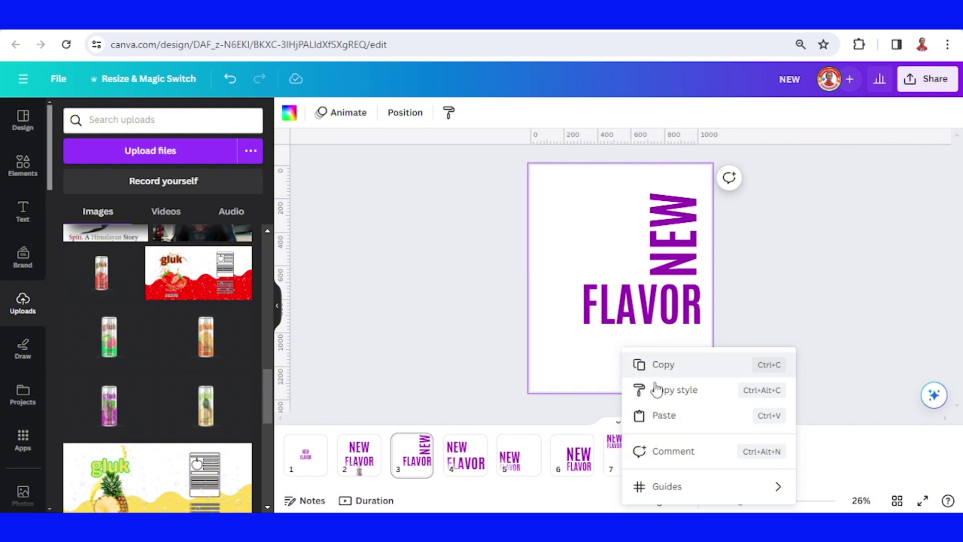
left_click(667, 416)
left_click_drag(626, 377, 575, 321)
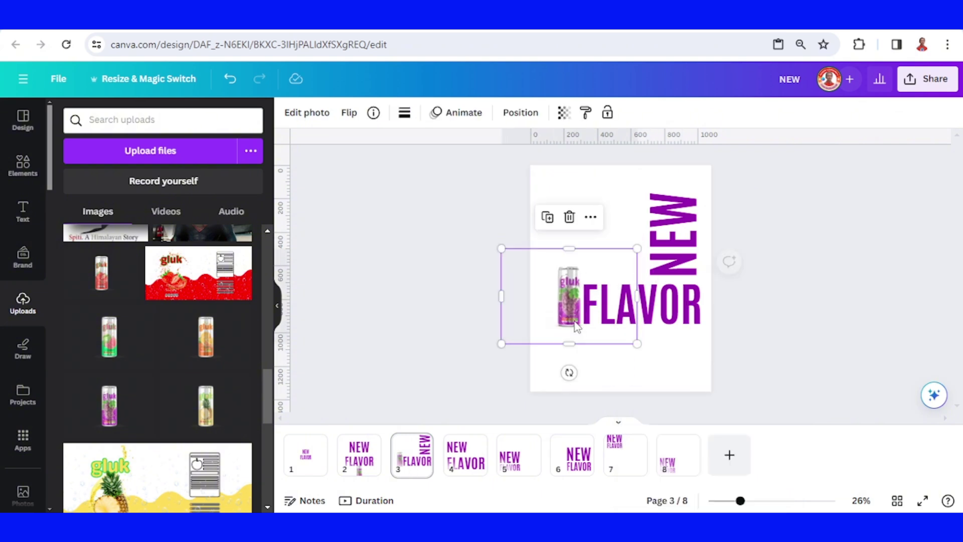
left_click_drag(512, 252, 532, 269)
scroll(531, 269, "up", 3)
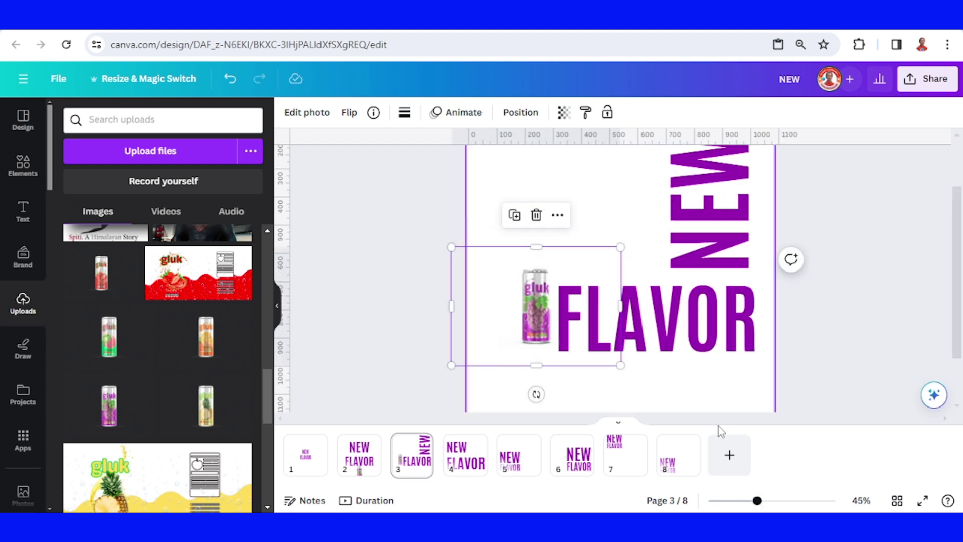
left_click(772, 501)
left_click_drag(486, 332, 492, 354)
Copy the resized can image from page 3 and paste it onto page 4.
right_click(492, 353)
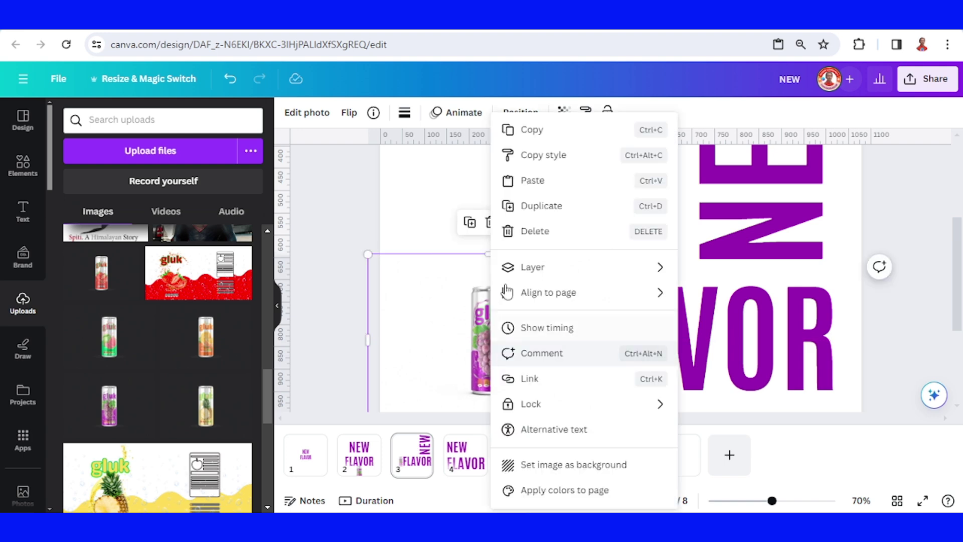
left_click(544, 134)
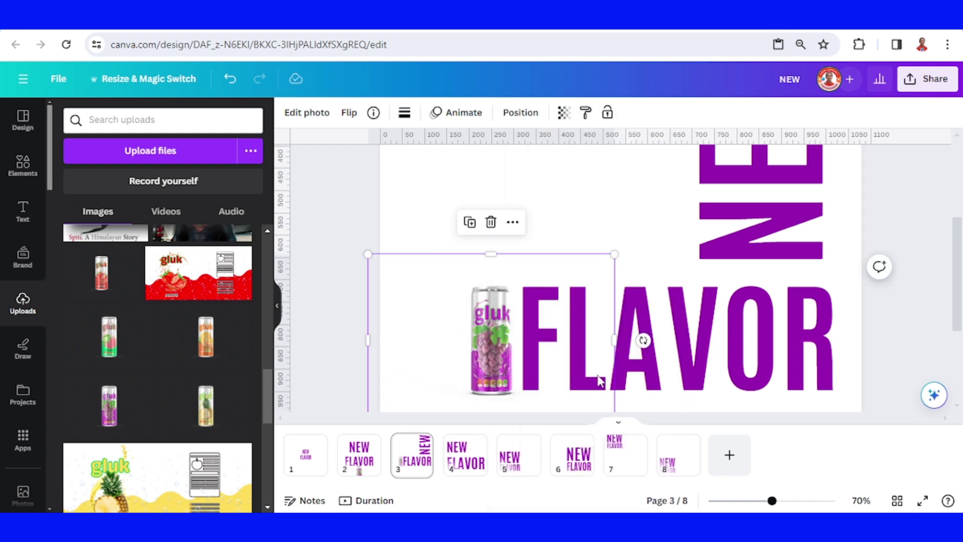
left_click(453, 477)
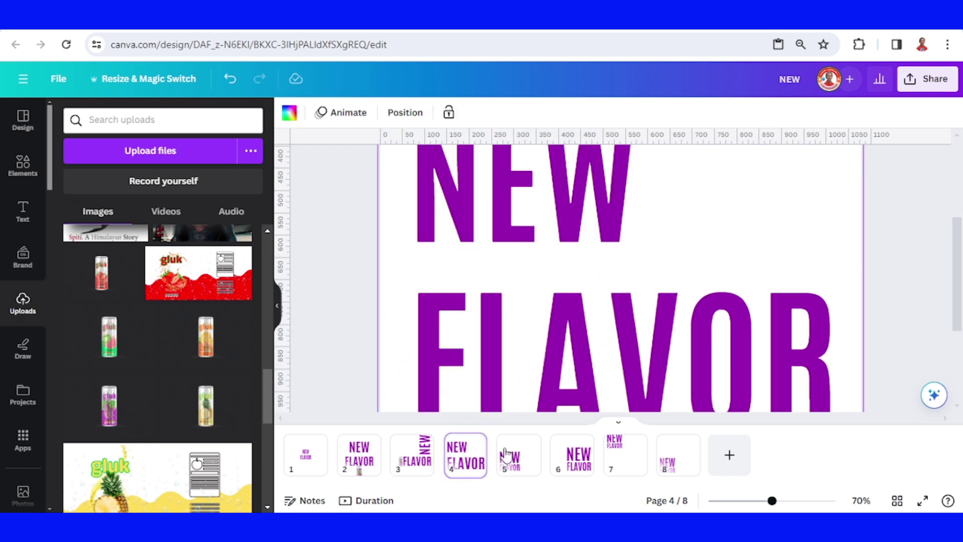
right_click(597, 336)
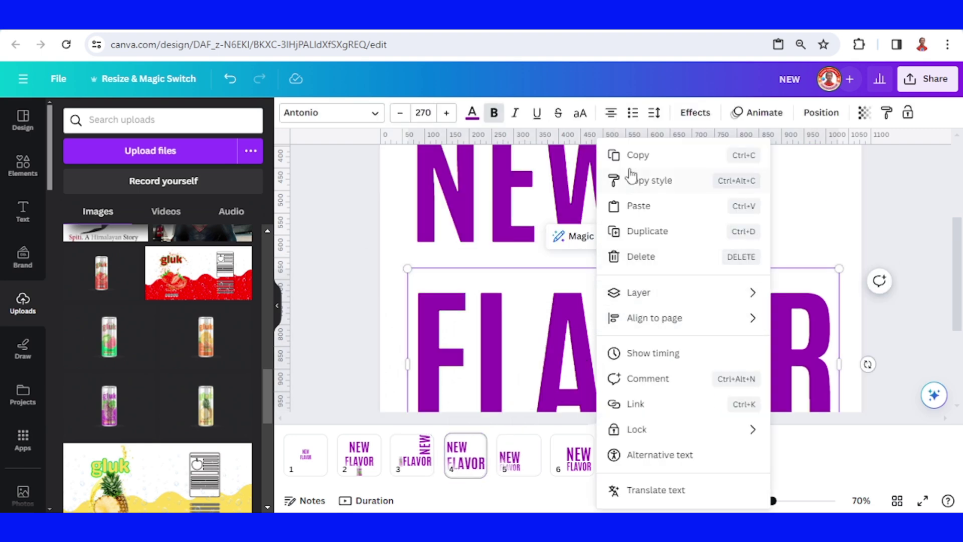
left_click(639, 207)
scroll(572, 370, "down", 5)
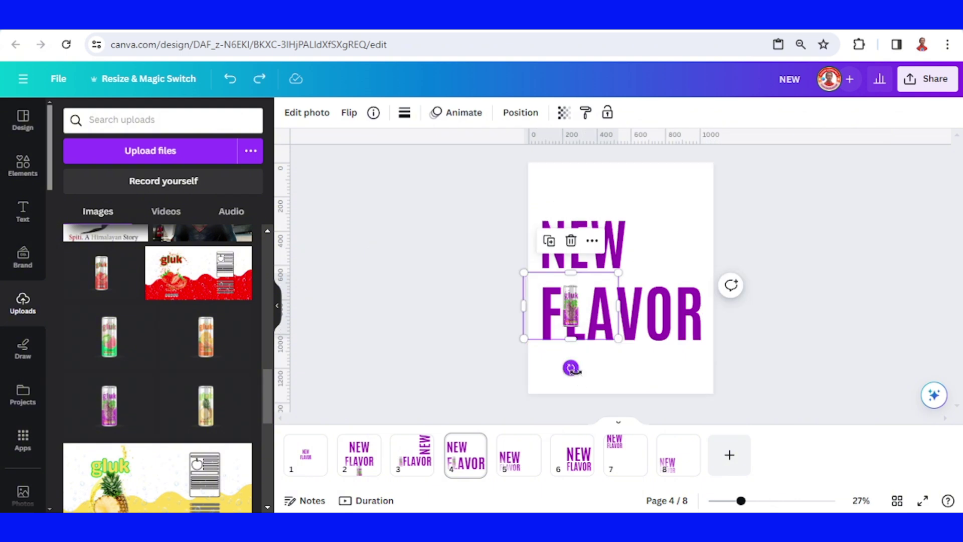
Rotate the can on page 4 clockwise onto its side, enlarge it slightly and fit it between NEW and FLAVOR at their left edge.
left_click_drag(571, 369, 521, 310)
left_click_drag(585, 313, 580, 283)
left_click_drag(538, 325, 528, 341)
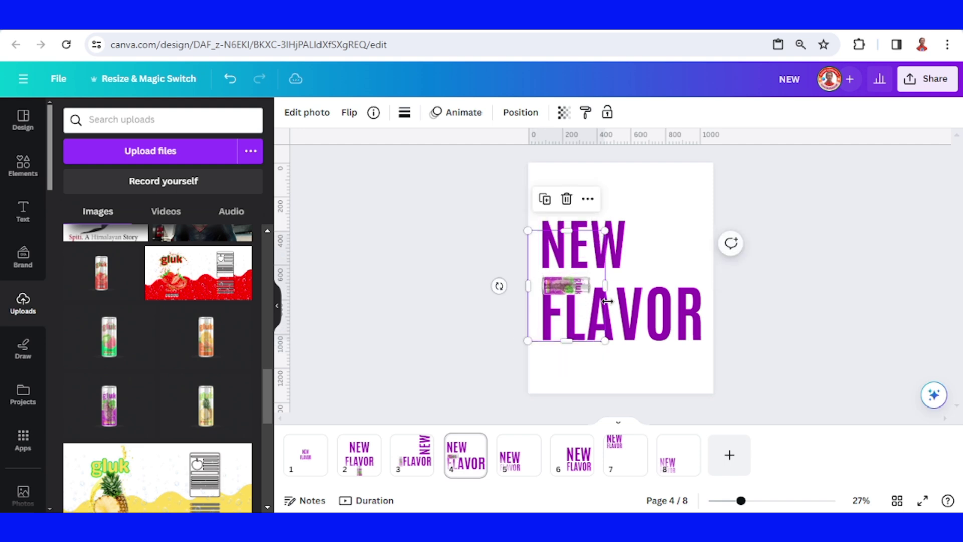
left_click_drag(582, 294, 582, 286)
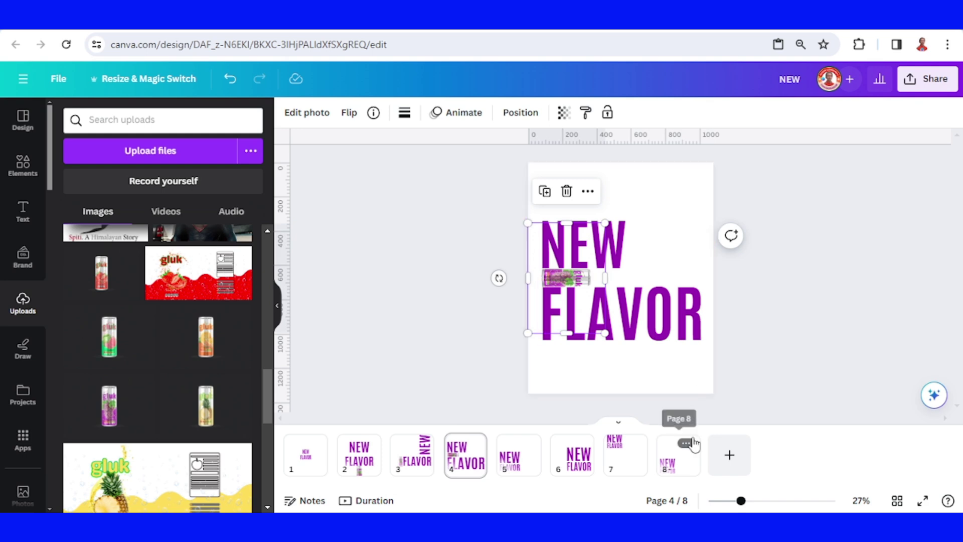
Copy the sideways can from page 4 to page 5, enlarge it to the width of NEW and place it directly above NEW.
right_click(568, 284)
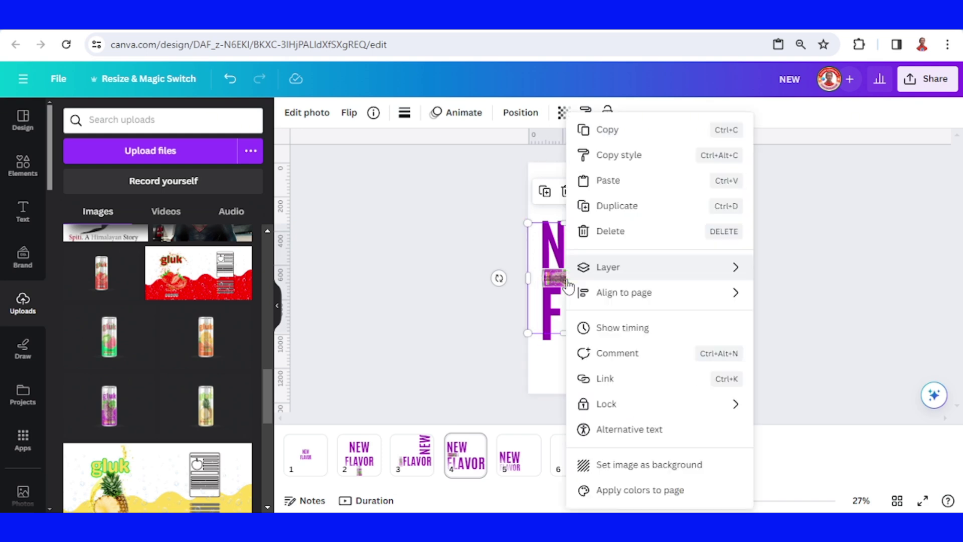
left_click(607, 132)
left_click(511, 470)
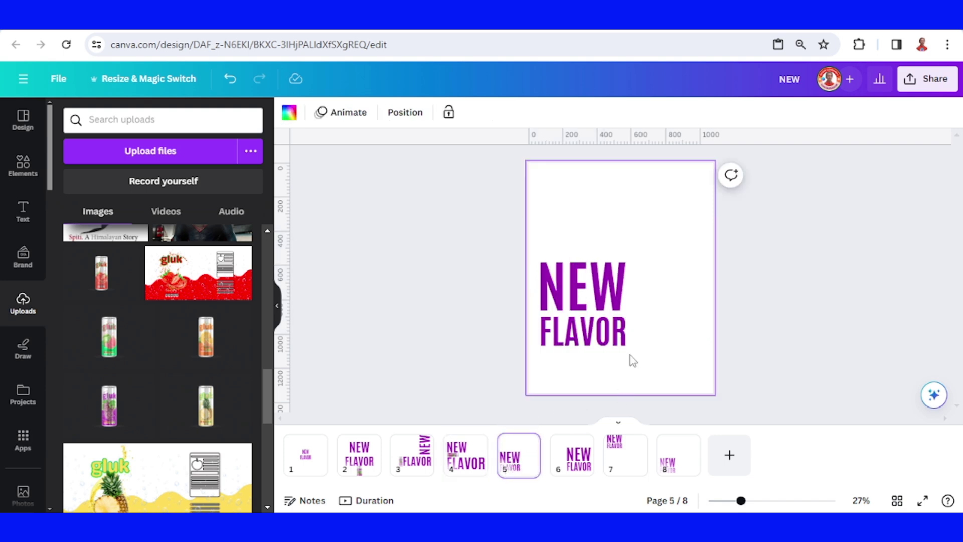
right_click(657, 304)
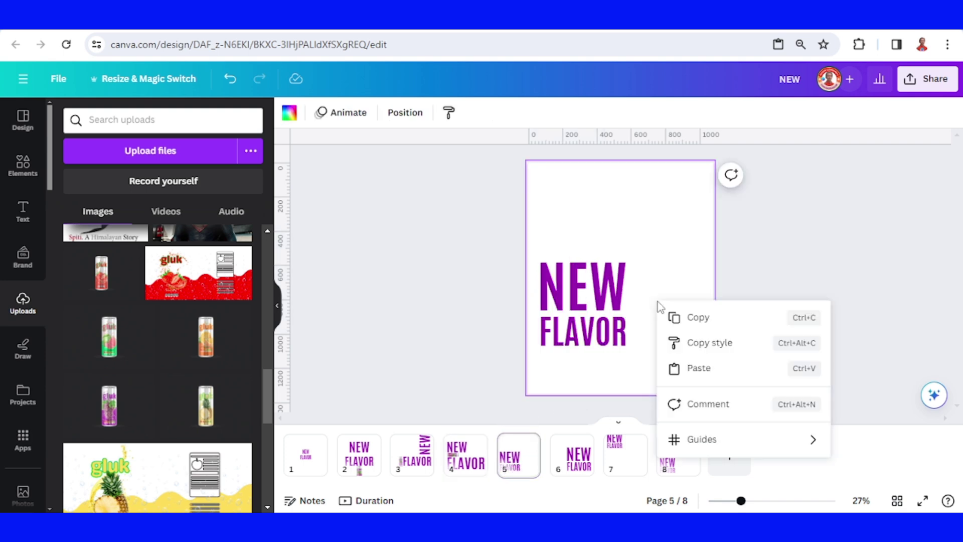
left_click(706, 380)
left_click_drag(718, 393, 700, 171)
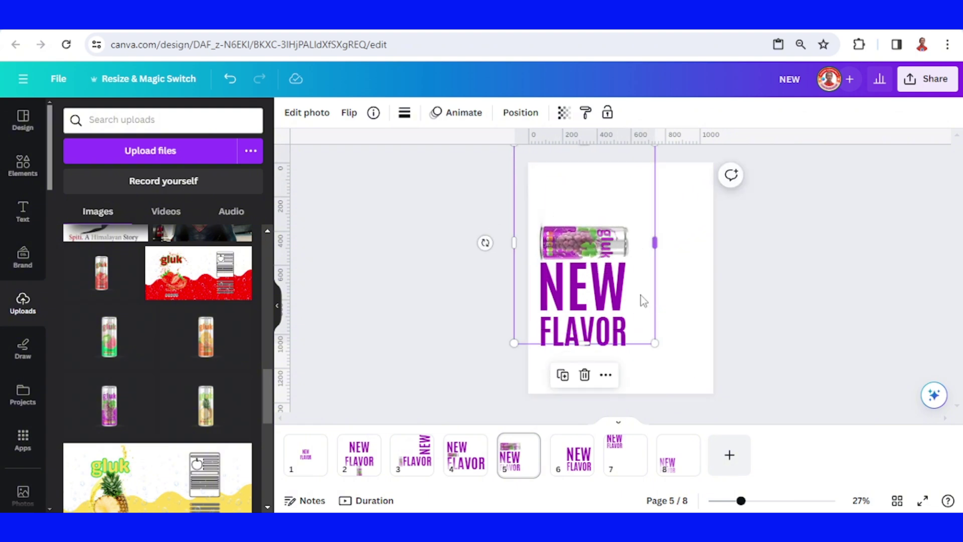
Copy the enlarged sideways can from page 5 and paste it onto page 6.
right_click(589, 251)
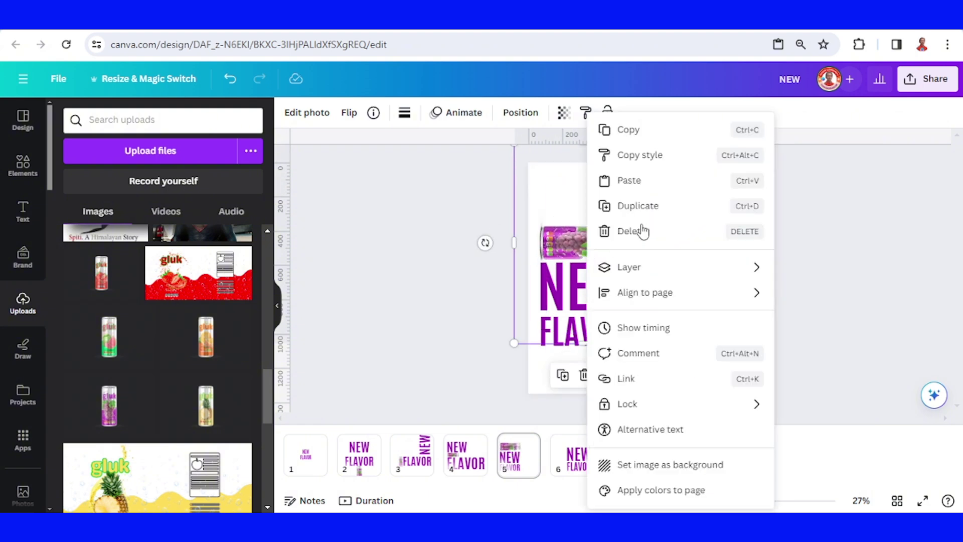
left_click(660, 130)
left_click(582, 459)
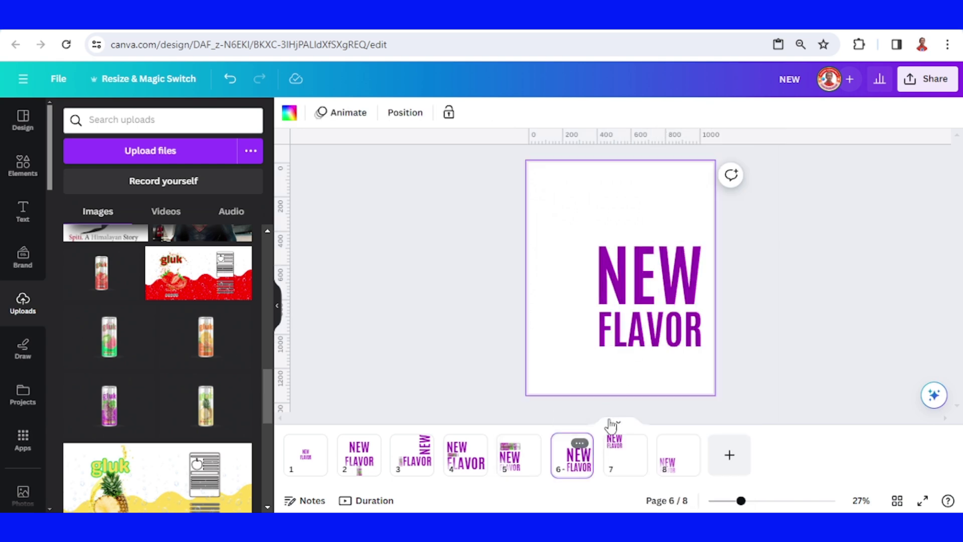
left_click(643, 289)
right_click(642, 291)
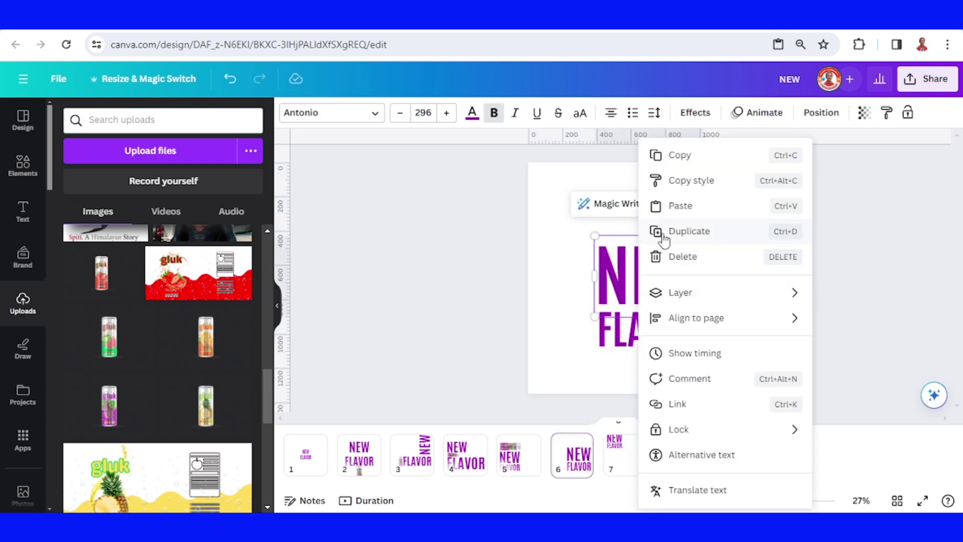
left_click(668, 206)
Rotate the can on page 6 upright, scale it to the height of the text block and place it just left of NEW FLAVOR.
left_click_drag(485, 243, 597, 301)
left_click_drag(581, 241, 582, 282)
left_click_drag(676, 233, 717, 210)
left_click_drag(613, 363, 593, 366)
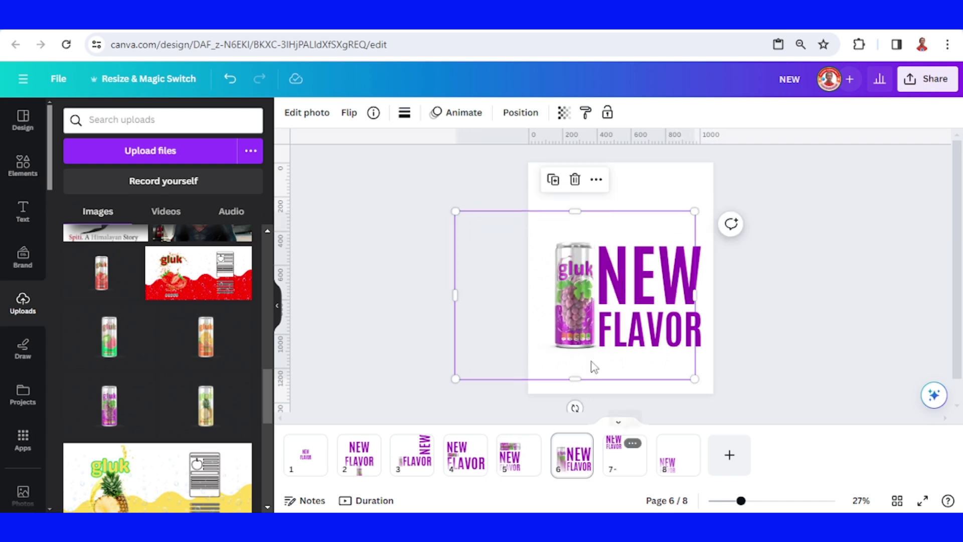
Copy the upright can from page 6 to page 7, enlarge it and place it just right of NEW FLAVOR.
right_click(582, 279)
left_click(627, 131)
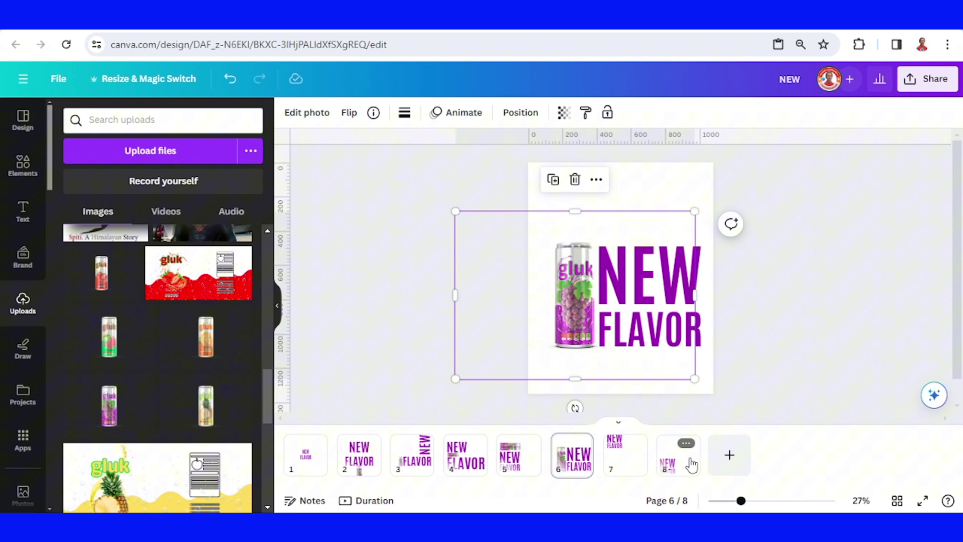
left_click(616, 465)
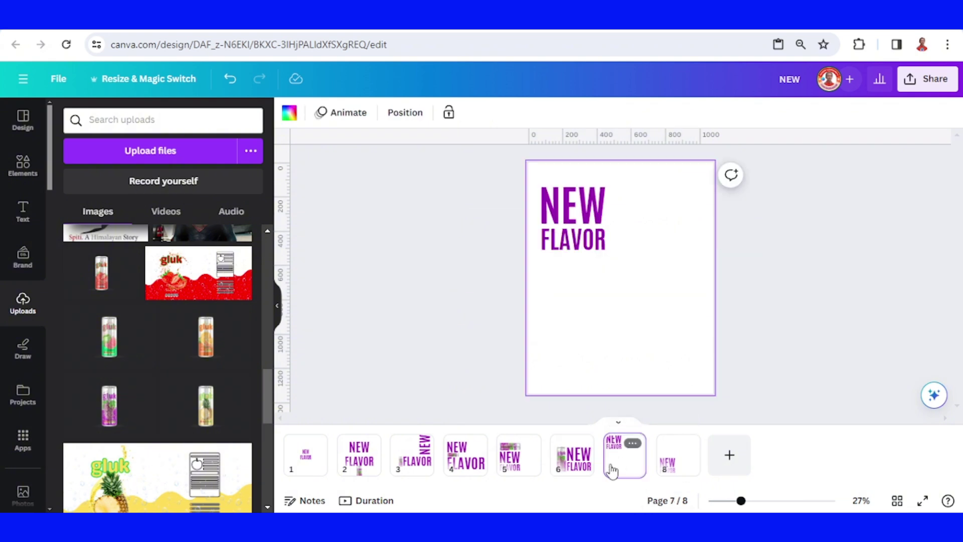
right_click(625, 332)
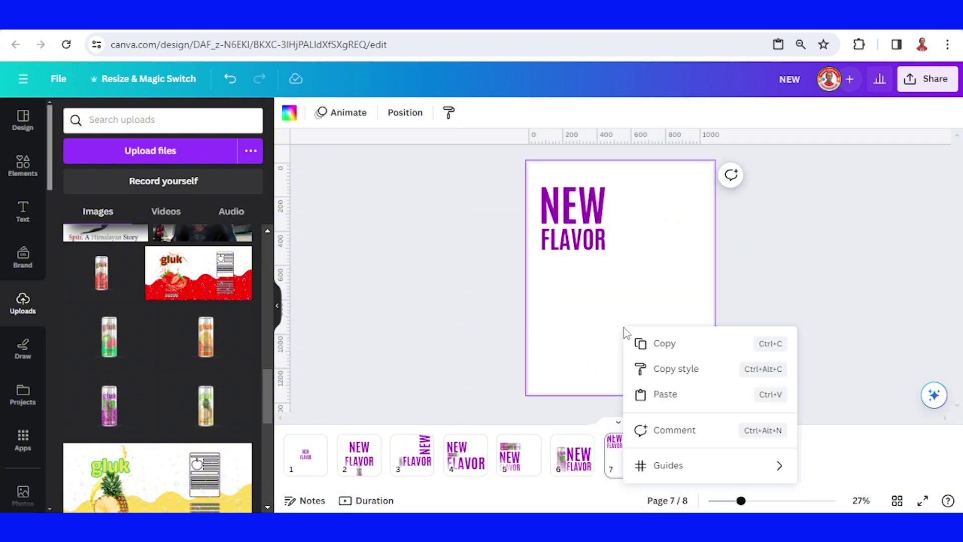
left_click(667, 396)
left_click_drag(695, 211, 823, 154)
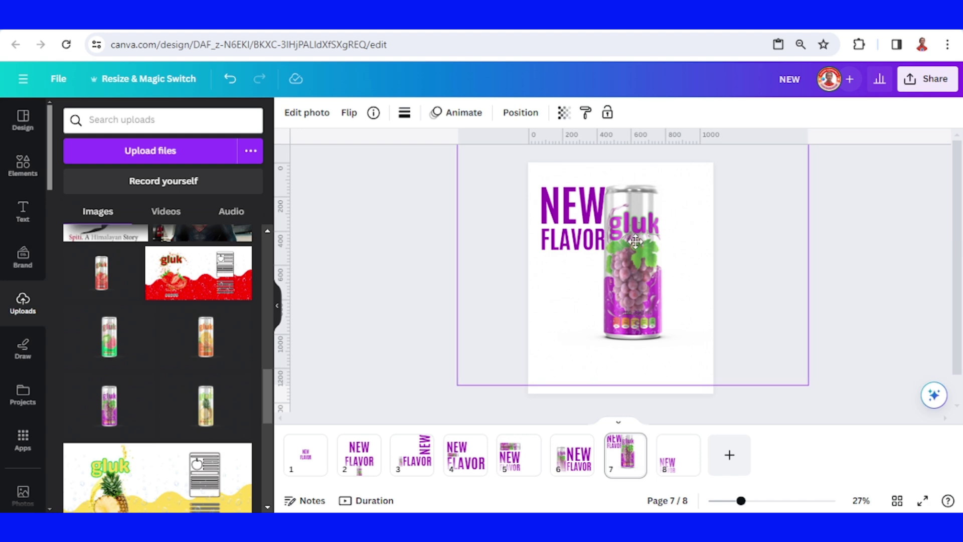
Copy the can from page 7 to page 8 and enlarge it to nearly the page height, just right of NEW FLAVOR.
right_click(640, 242)
left_click(706, 141)
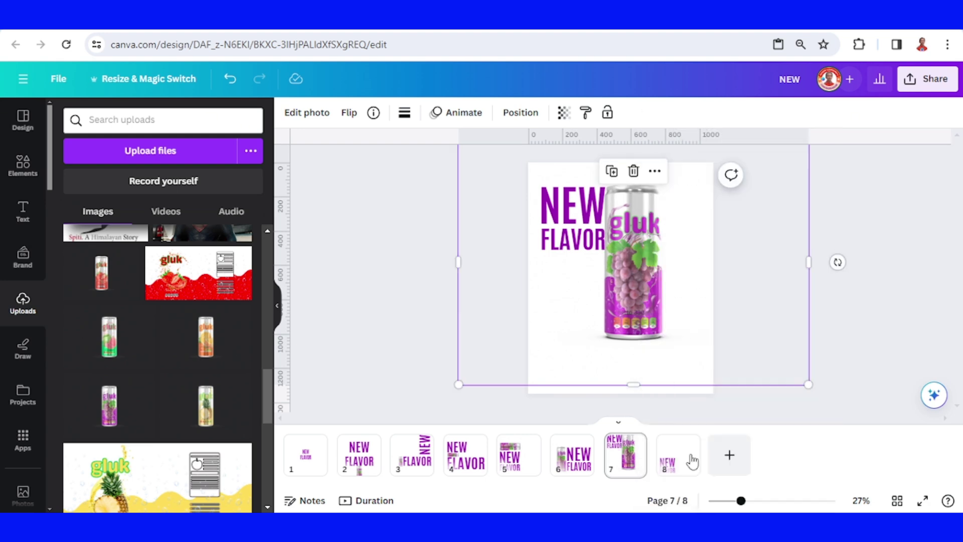
left_click(678, 454)
right_click(614, 286)
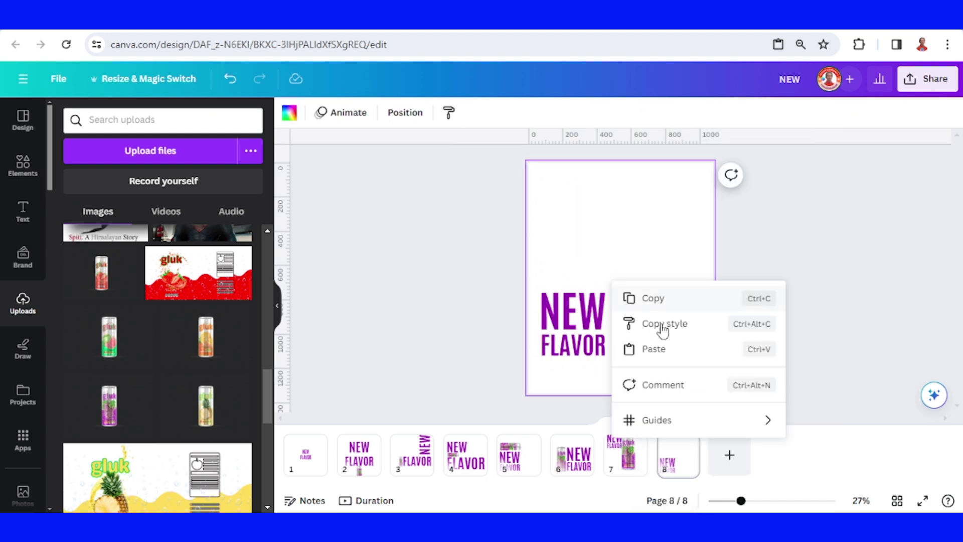
left_click(654, 349)
left_click_drag(807, 384, 850, 412)
Duplicate page 8 and crop the empty side margins off the can image on the copy.
left_click(685, 443)
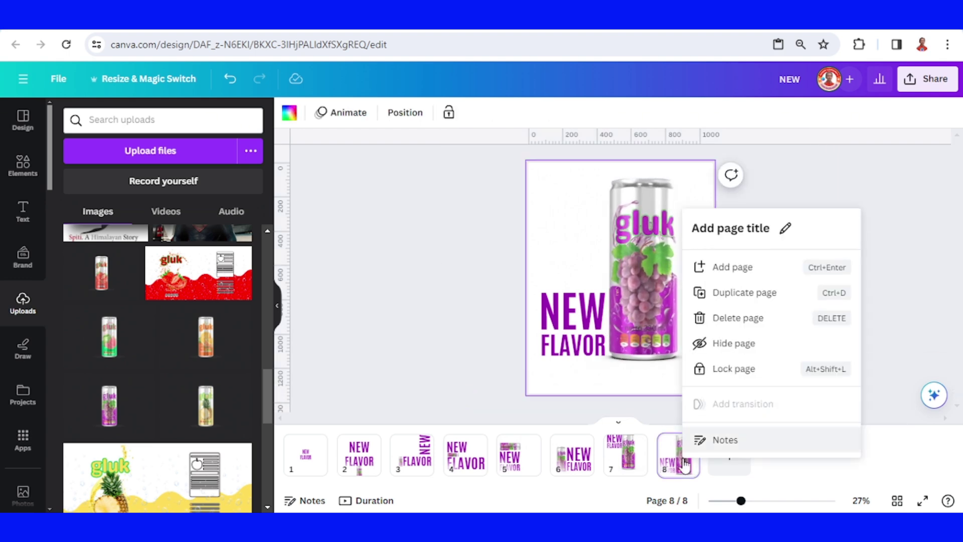
left_click(762, 297)
left_click(762, 300)
left_click_drag(820, 269, 686, 268)
left_click_drag(469, 266, 599, 266)
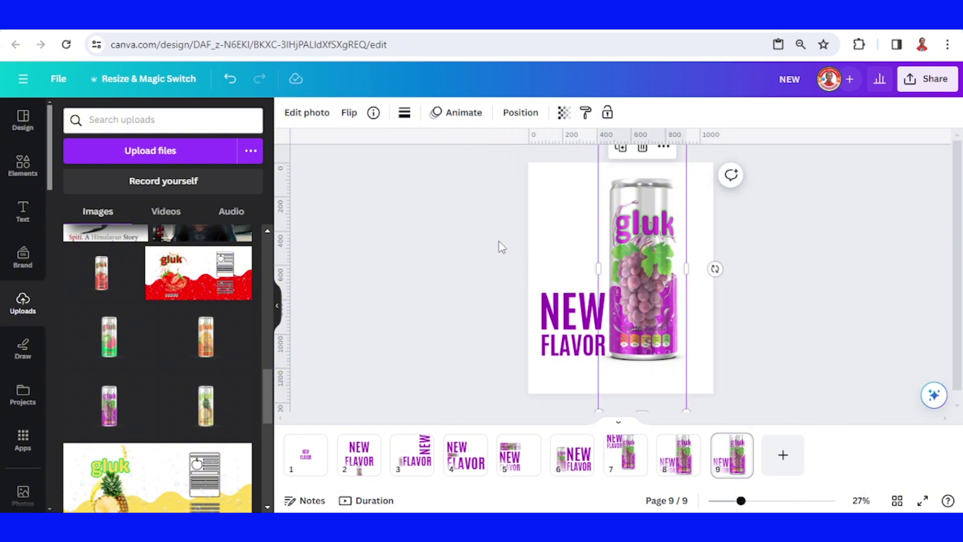
Enlarge NEW, FLAVOR and the can together on page 9 and shift them so the layout fills the page.
left_click_drag(502, 247, 676, 363)
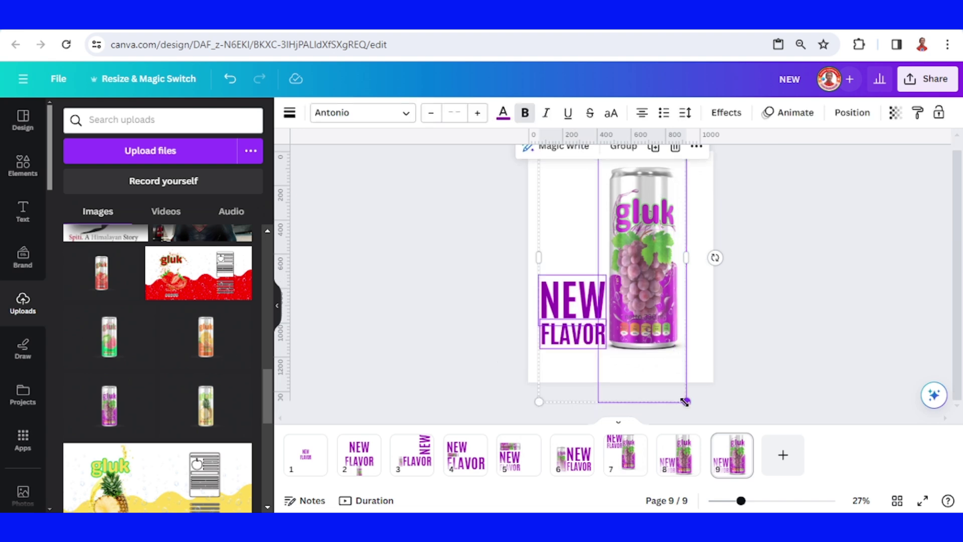
left_click_drag(685, 402, 699, 427)
left_click_drag(662, 336, 672, 332)
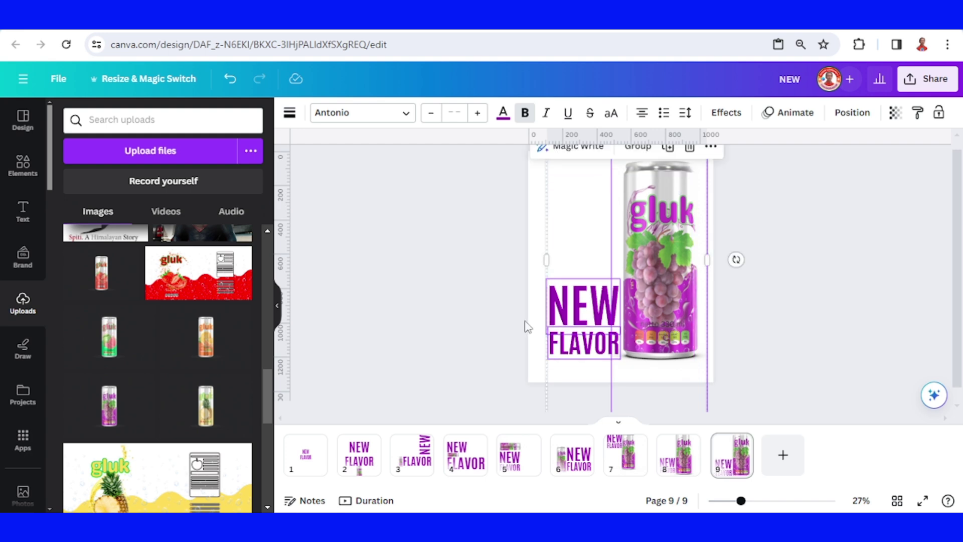
Add the recently used Red Grapes on a Branch image to page 9, shrink it to the text width and place it above NEW.
left_click(22, 166)
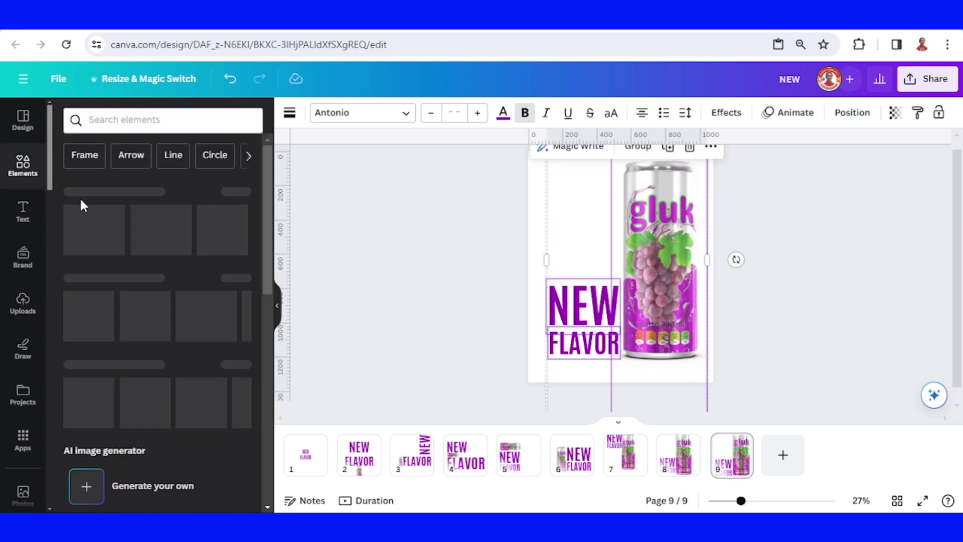
left_click(237, 191)
left_click(241, 378)
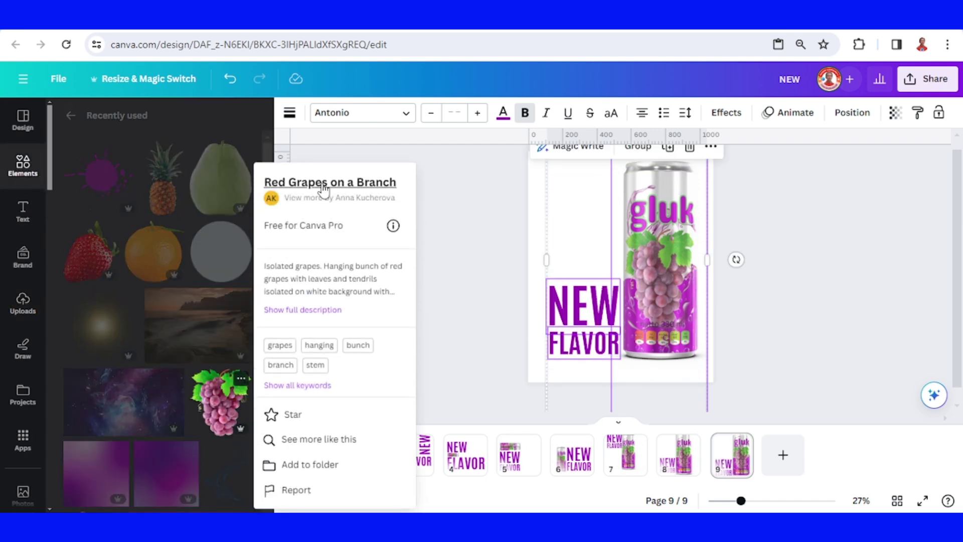
left_click(221, 402)
left_click_drag(692, 200, 625, 268)
left_click_drag(609, 314, 607, 263)
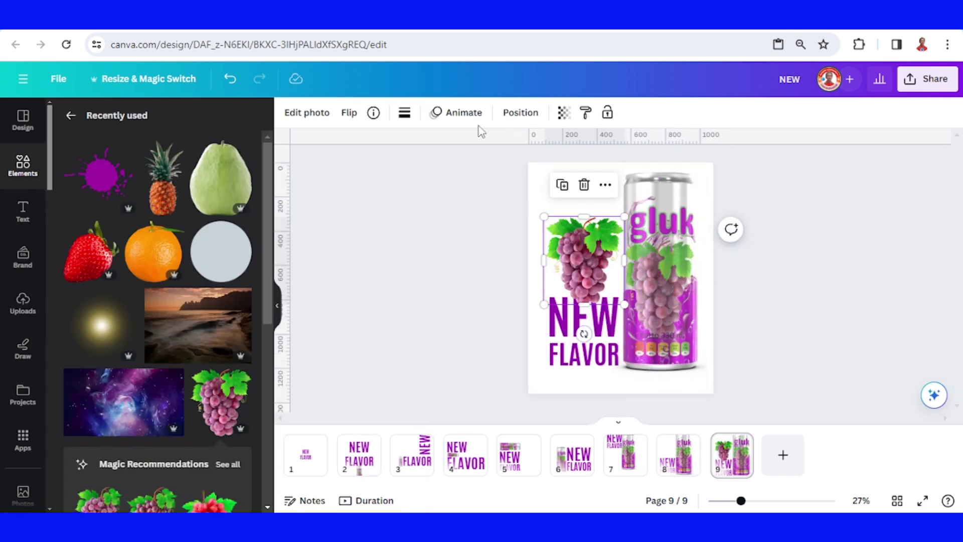
Apply the Pop animation to the grapes image on page 9.
left_click(466, 115)
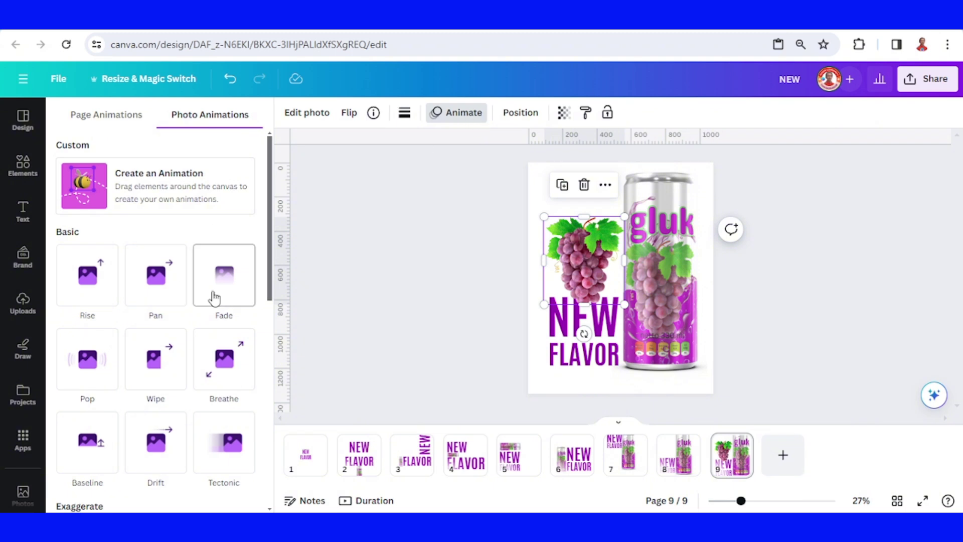
left_click(89, 372)
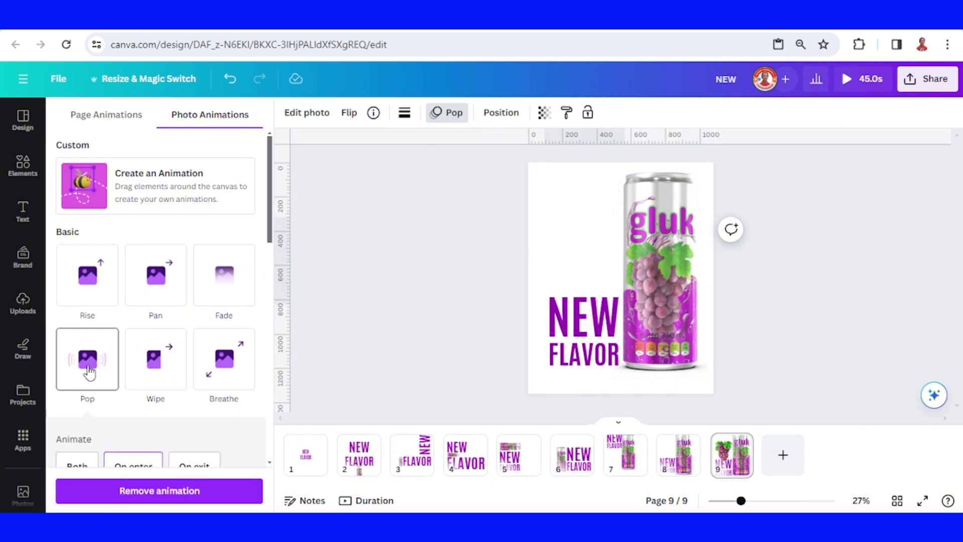
scroll(89, 372, "down", 2)
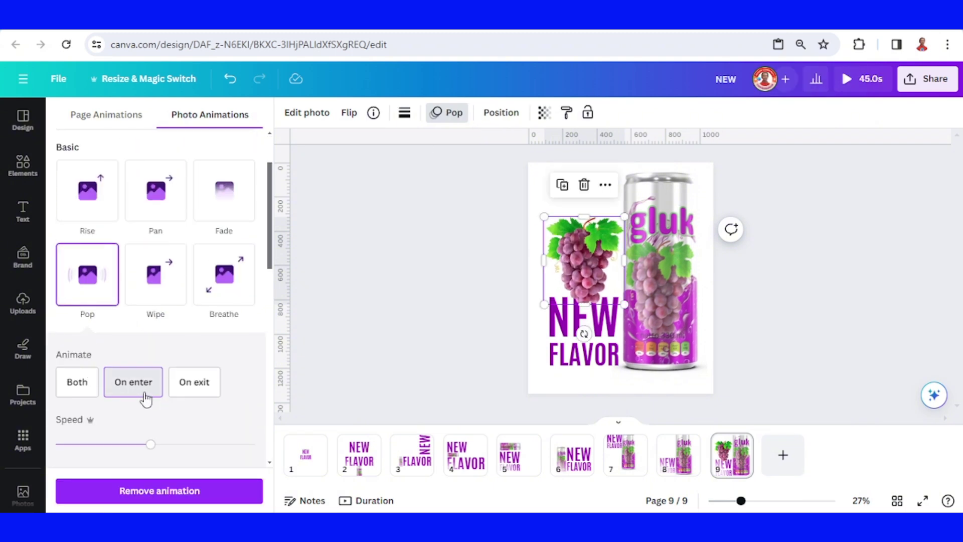
Duplicate page 9, add the recently used pink-purple gradient image to the copy and enlarge it to cover the page.
left_click(740, 444)
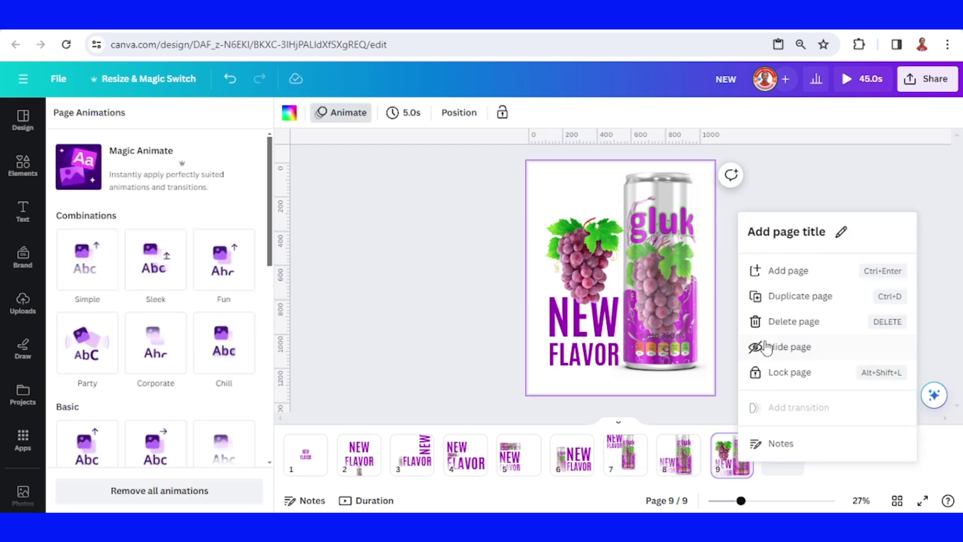
left_click(791, 303)
scroll(147, 297, "down", 5)
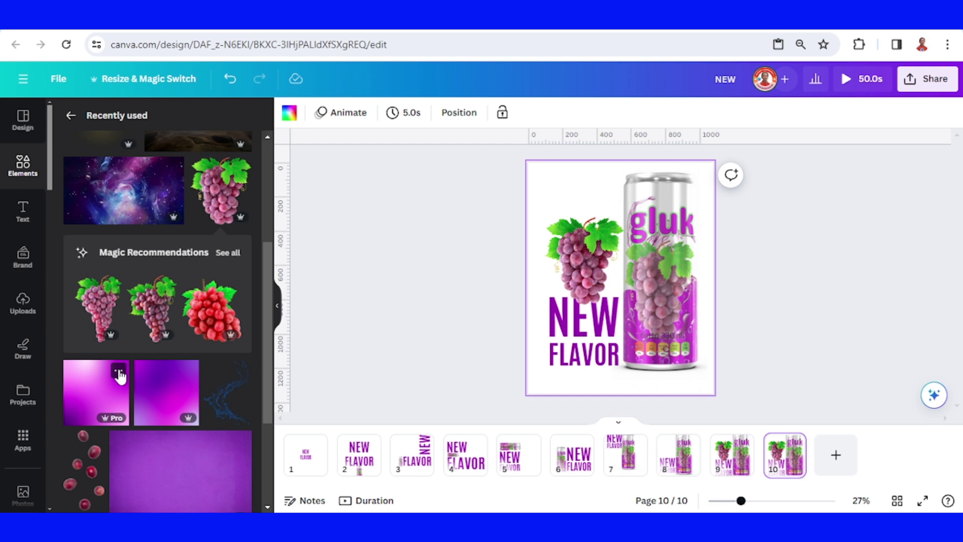
left_click(119, 373)
left_click_drag(96, 396, 609, 284)
left_click_drag(695, 356, 760, 394)
Send the gradient image on page 10 behind the can, grapes and text.
right_click(659, 273)
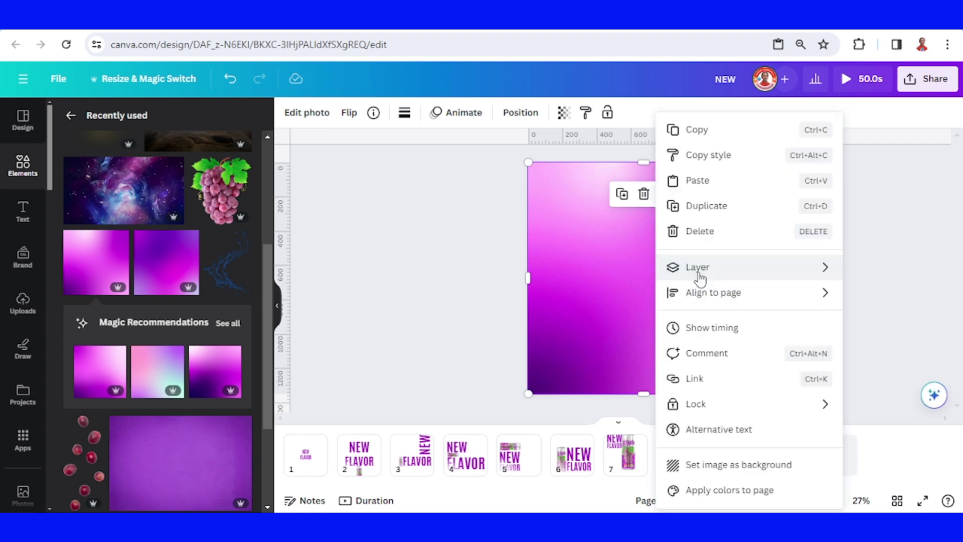
mouse_move(699, 275)
left_click(824, 343)
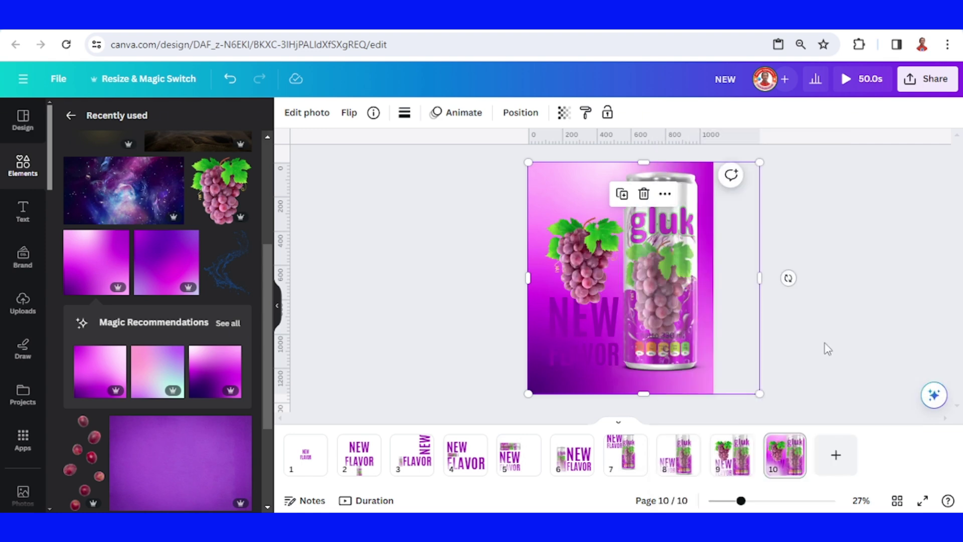
Change the colour of NEW and FLAVOR on page 10 to white.
left_click(585, 354)
left_click(567, 330, "shift")
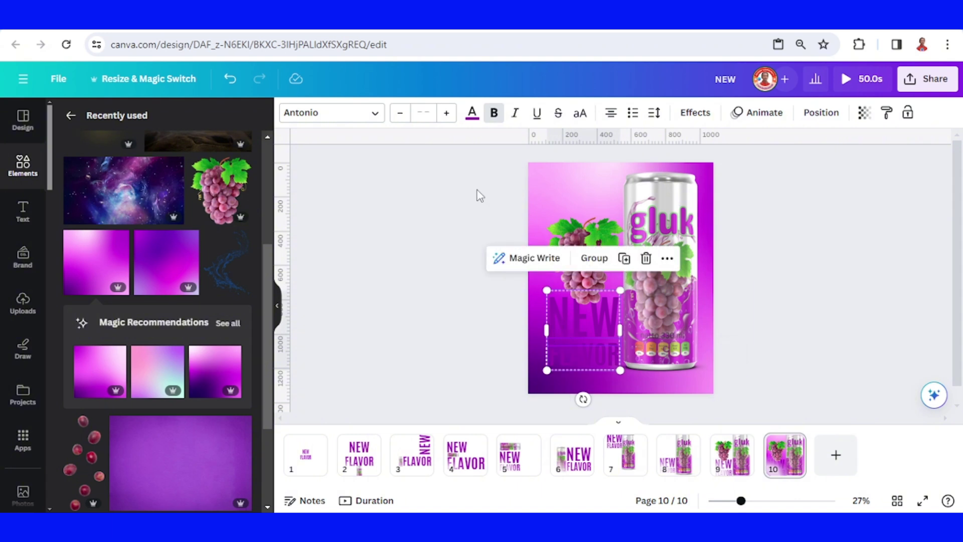
left_click(472, 114)
left_click(138, 193)
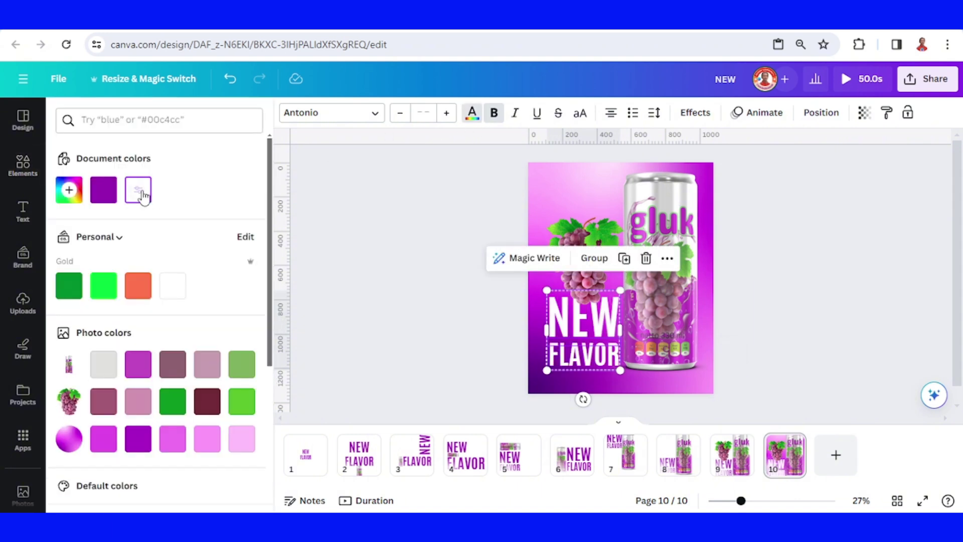
Add the blue water splash image from the recently used elements to page 10.
left_click(25, 176)
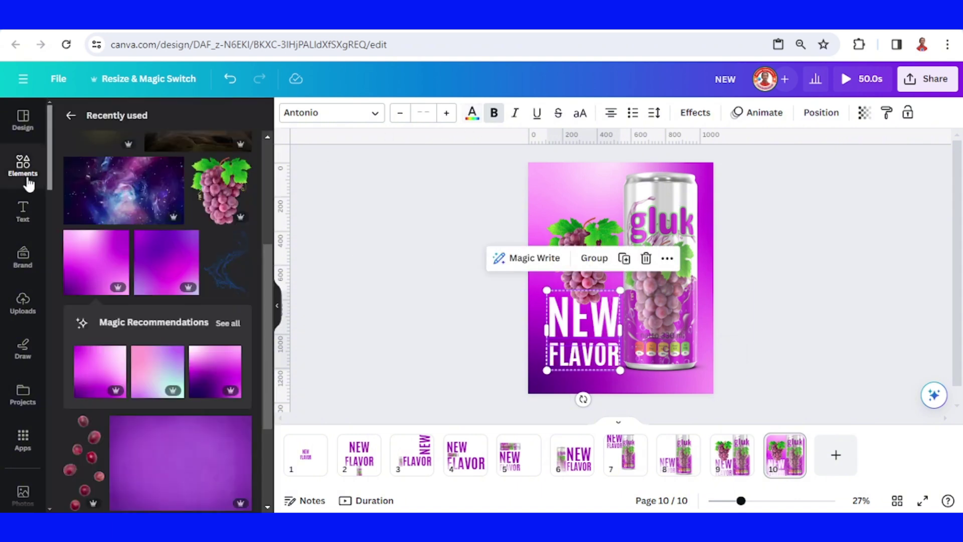
left_click(238, 195)
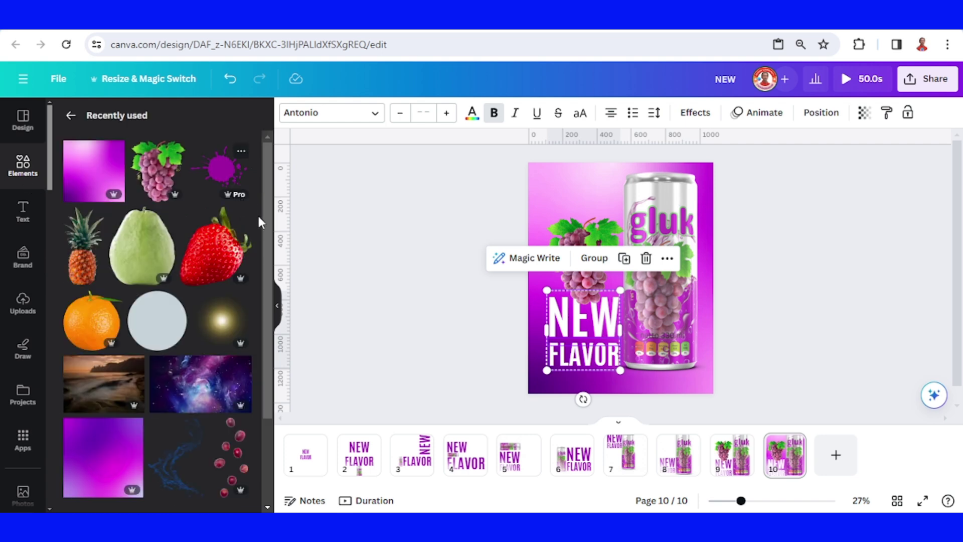
scroll(221, 291, "down", 2)
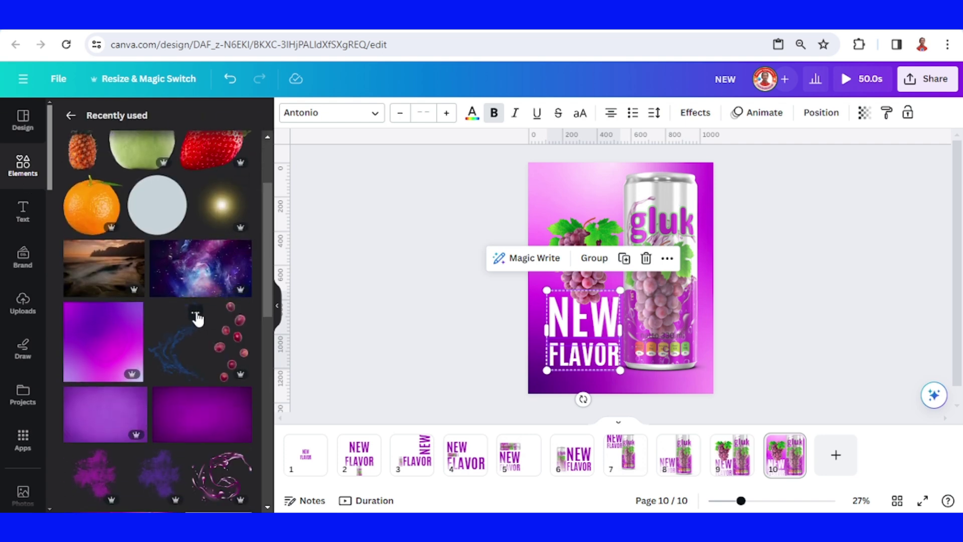
left_click(195, 315)
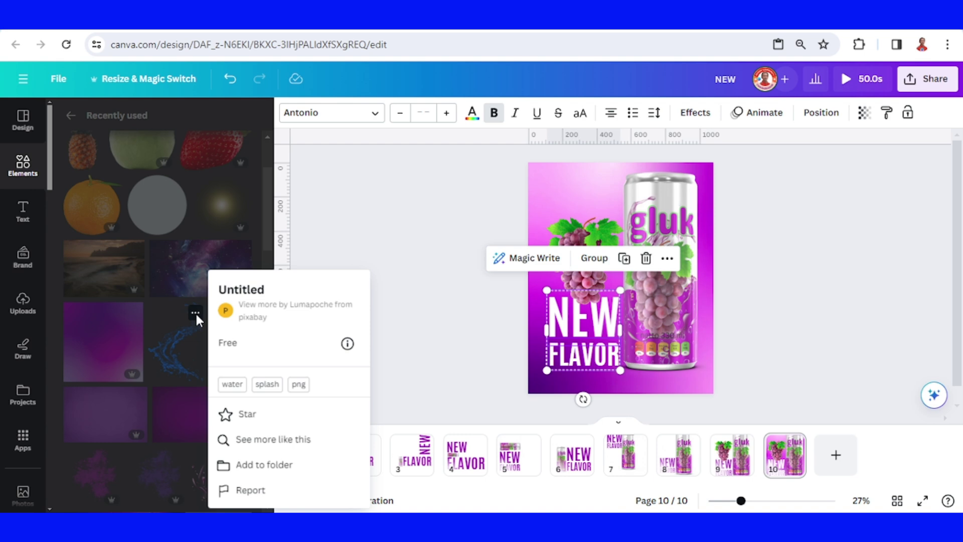
left_click(196, 315)
left_click(176, 349)
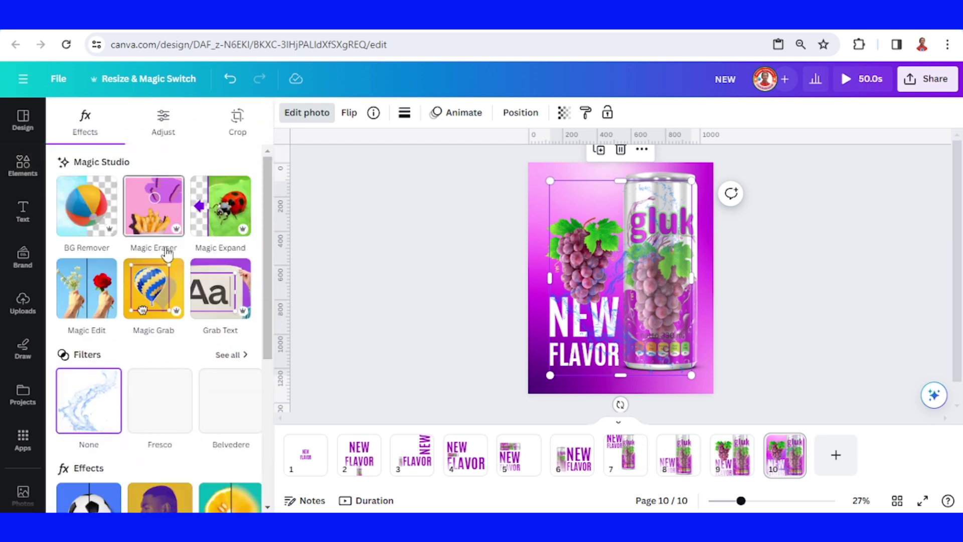
Apply a custom Duotone effect to the water splash with white highlights and white (#FFFFFF) shadows.
scroll(196, 352, "down", 3)
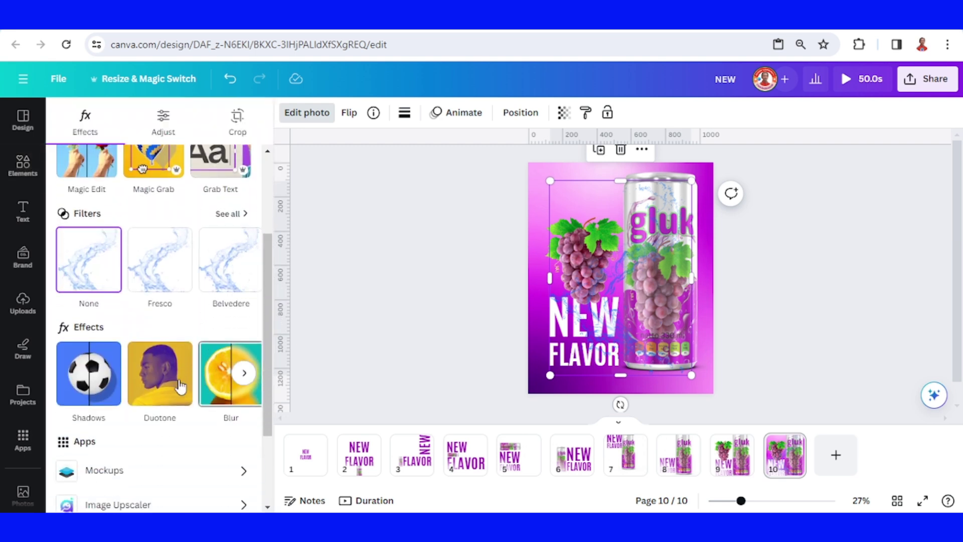
left_click(162, 390)
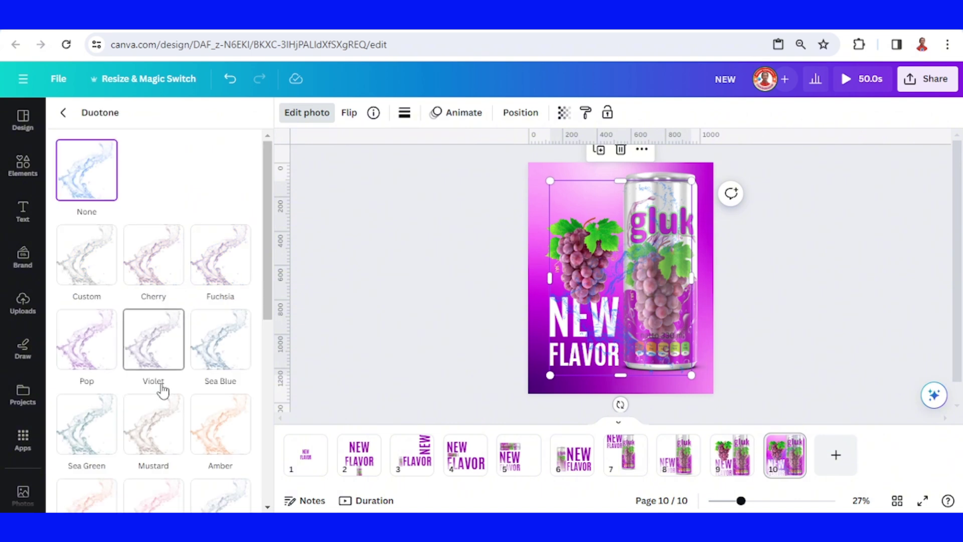
left_click(81, 263)
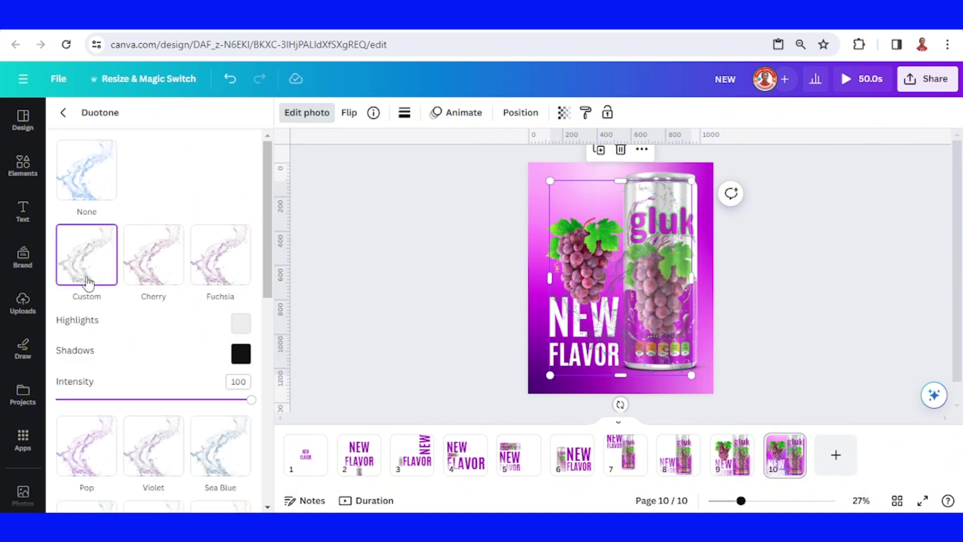
left_click(241, 331)
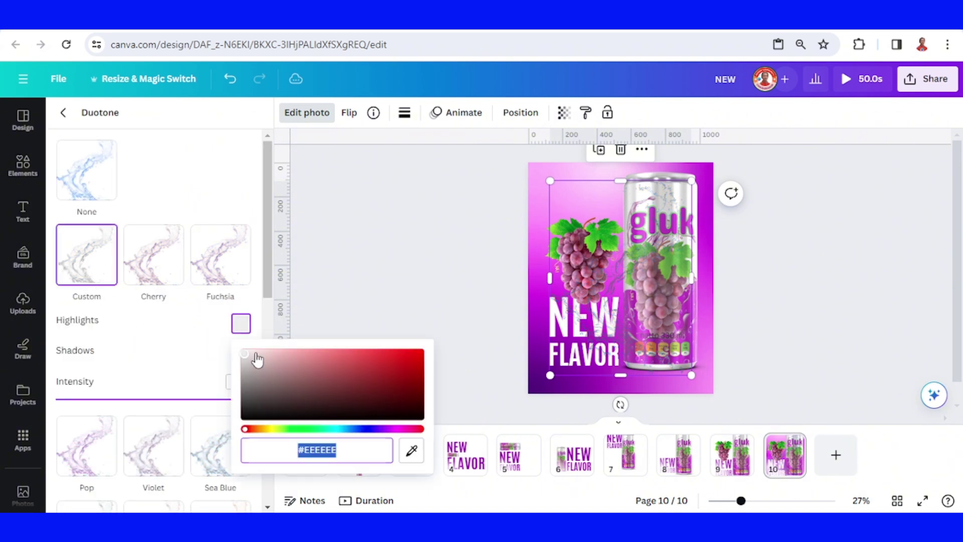
left_click(244, 353)
left_click(210, 345)
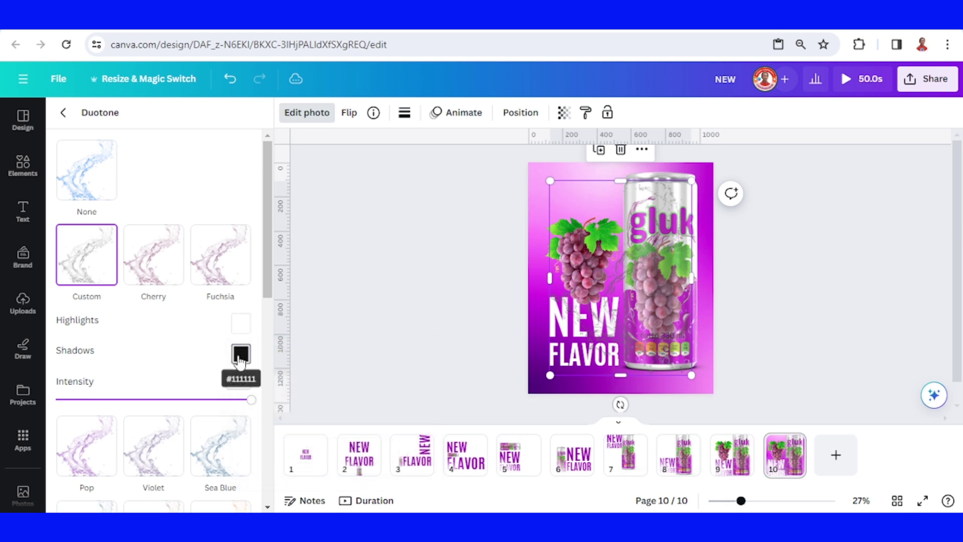
left_click(241, 353)
left_click(245, 383)
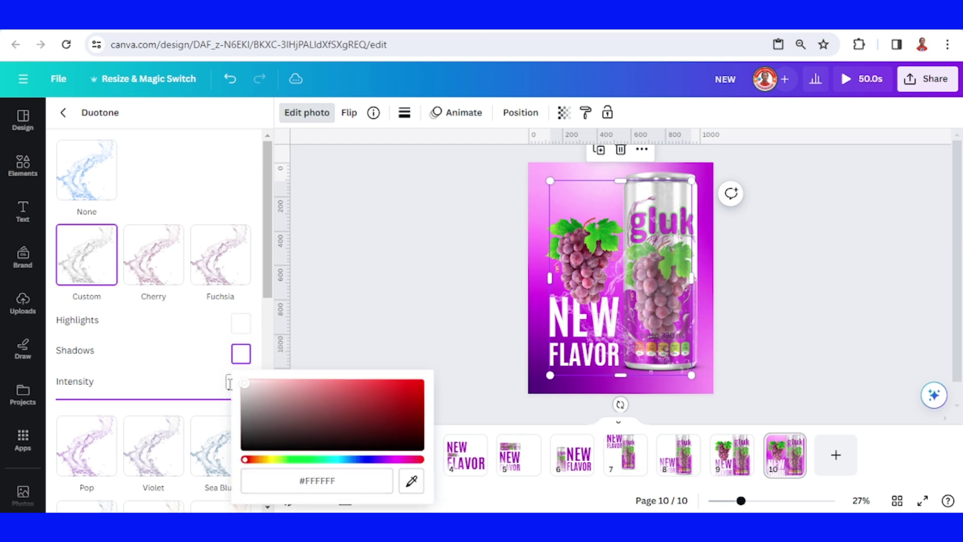
Enlarge the splash beyond the can on page 10 and give it the Breathe photo animation.
left_click_drag(692, 181, 721, 145)
left_click_drag(693, 209, 693, 208)
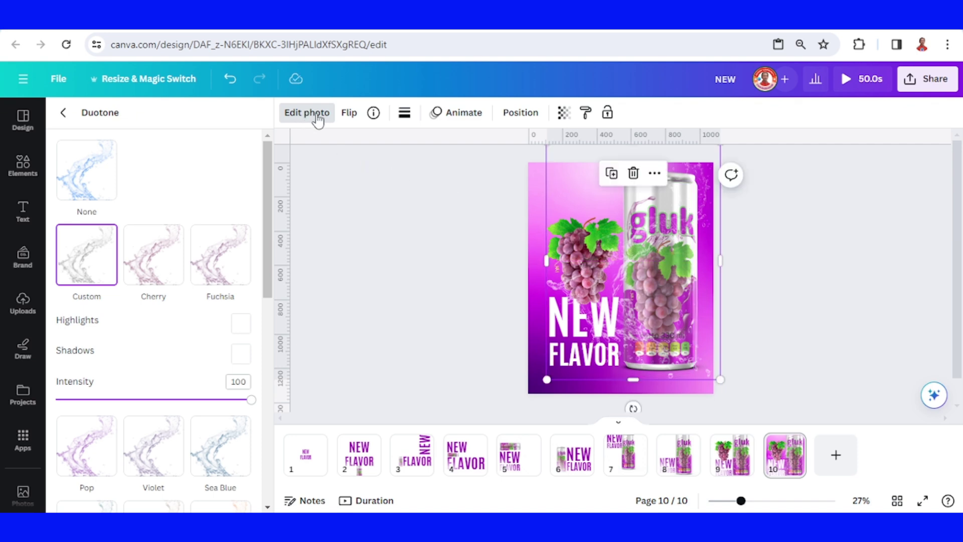
left_click(469, 120)
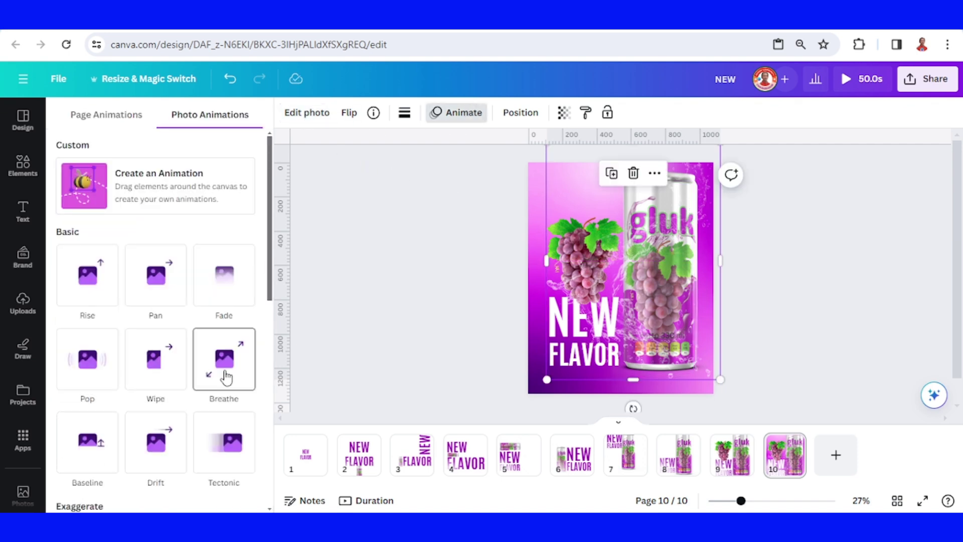
left_click(230, 378)
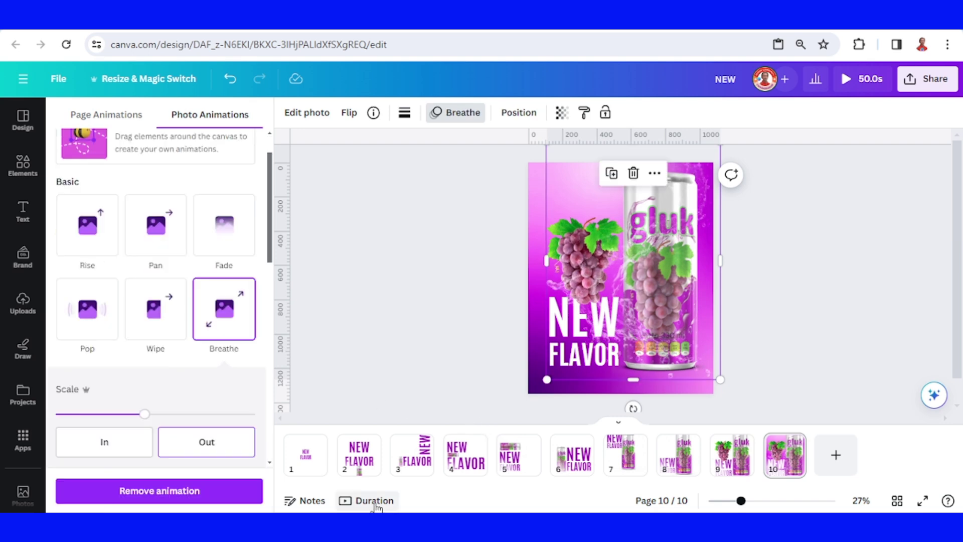
Set the page timing to 0.6 s and apply it to all 10 pages.
left_click(371, 501)
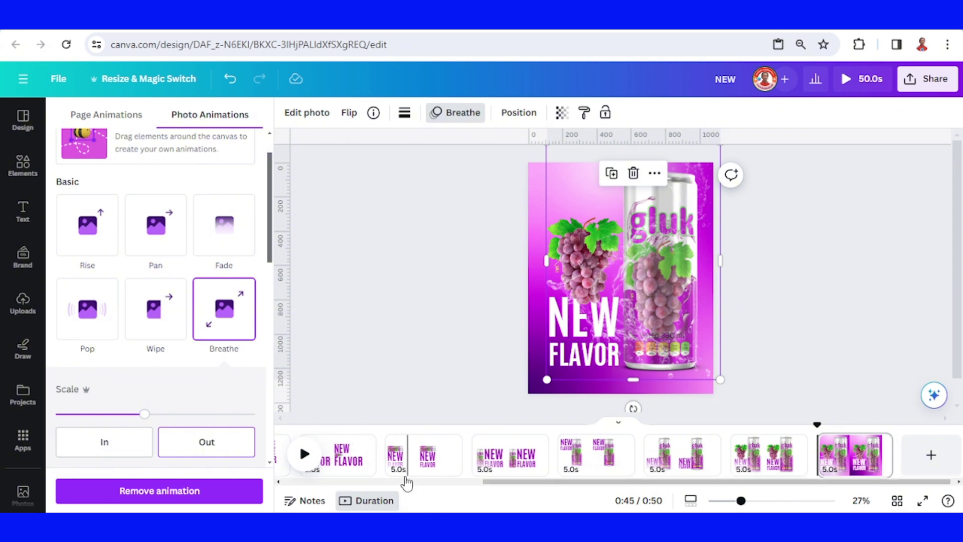
left_click(398, 472)
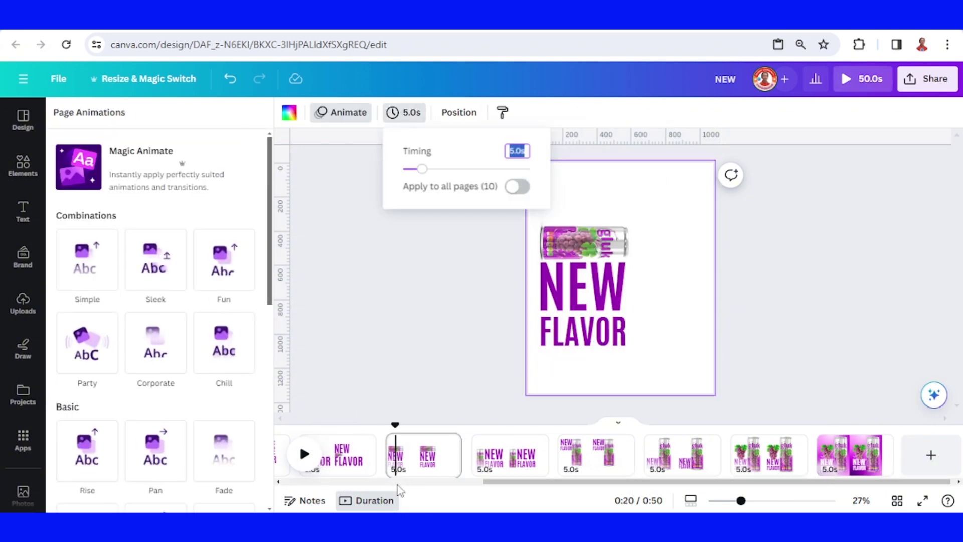
left_click(518, 187)
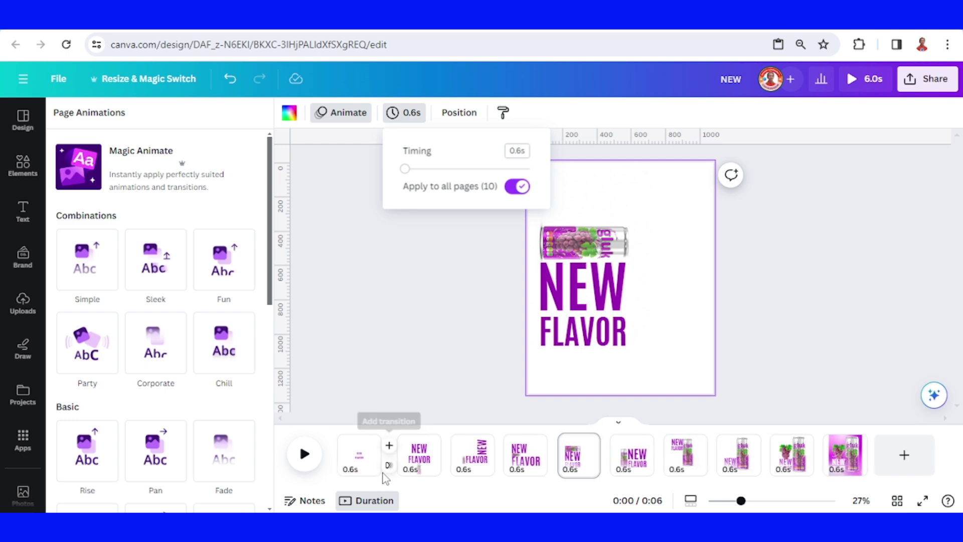
Apply a Match & Move transition between all pages and play the animation from page 1.
left_click(383, 474)
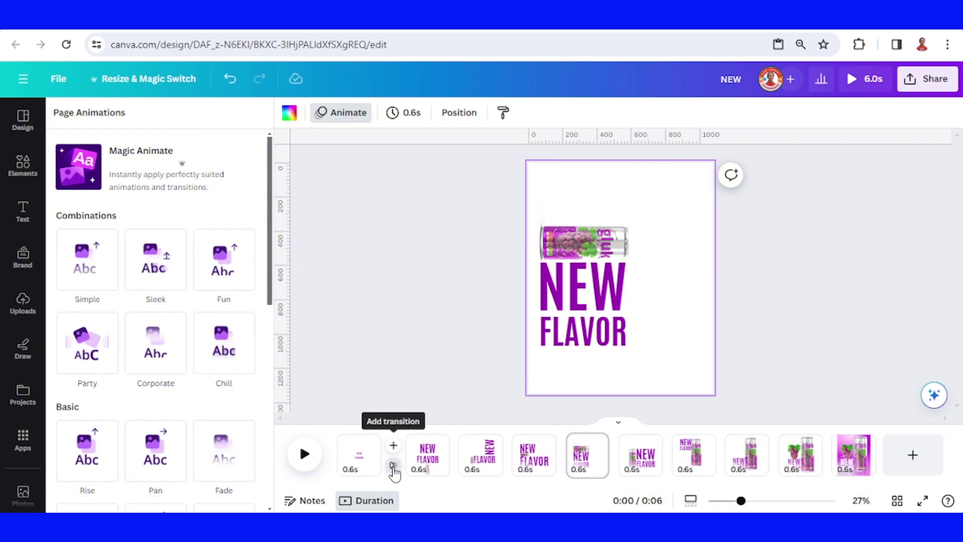
left_click(394, 468)
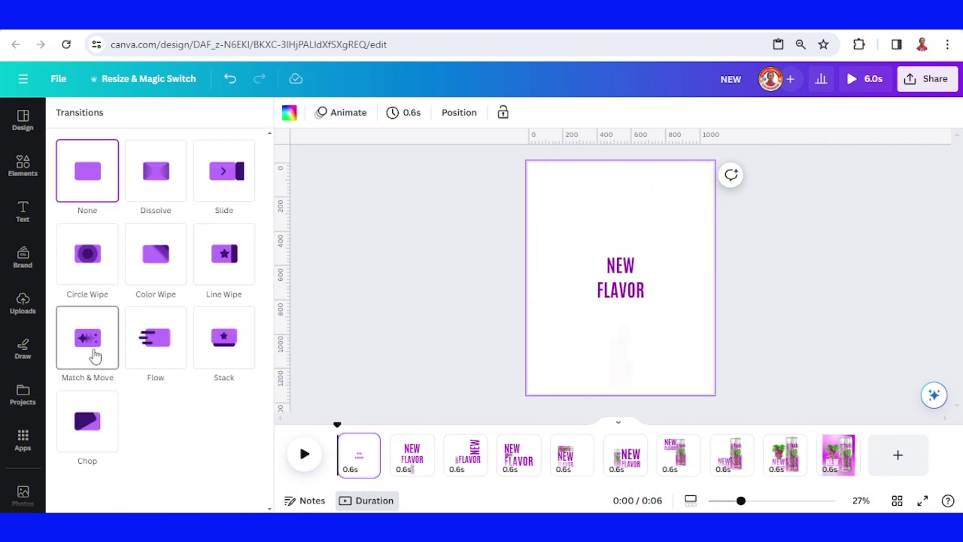
left_click(95, 357)
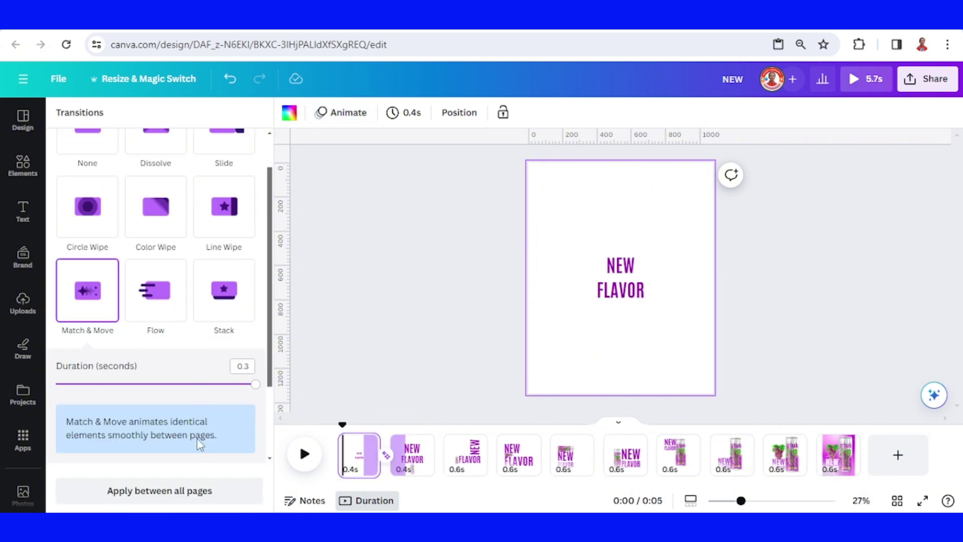
left_click(179, 494)
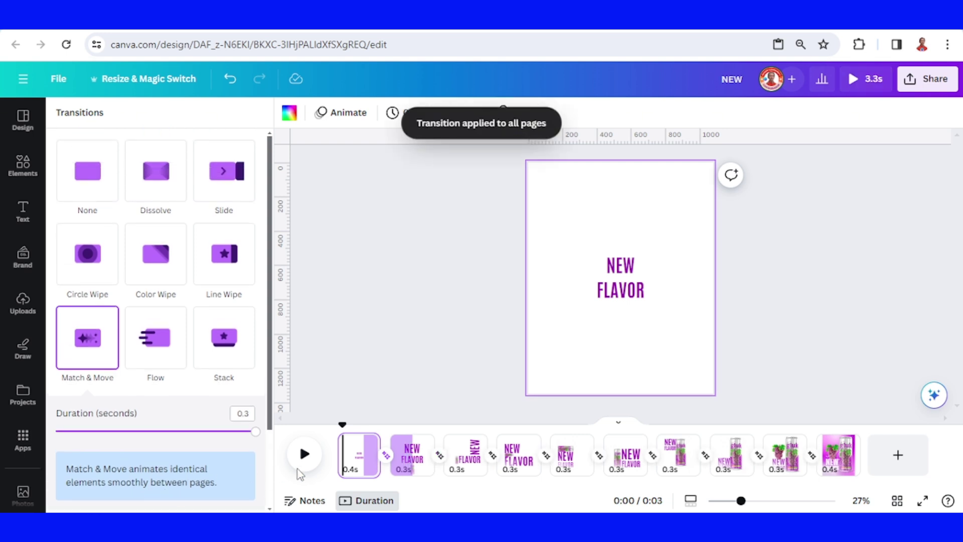
left_click(305, 461)
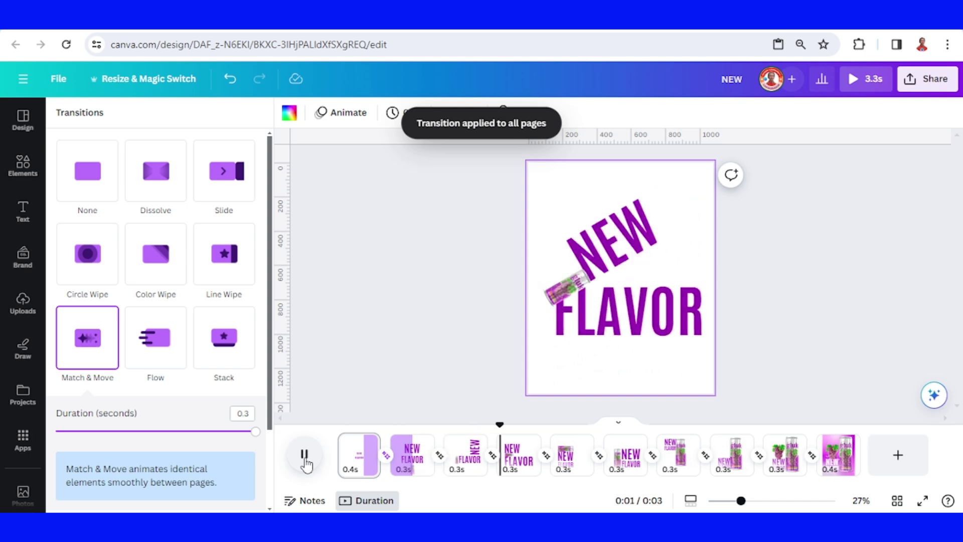